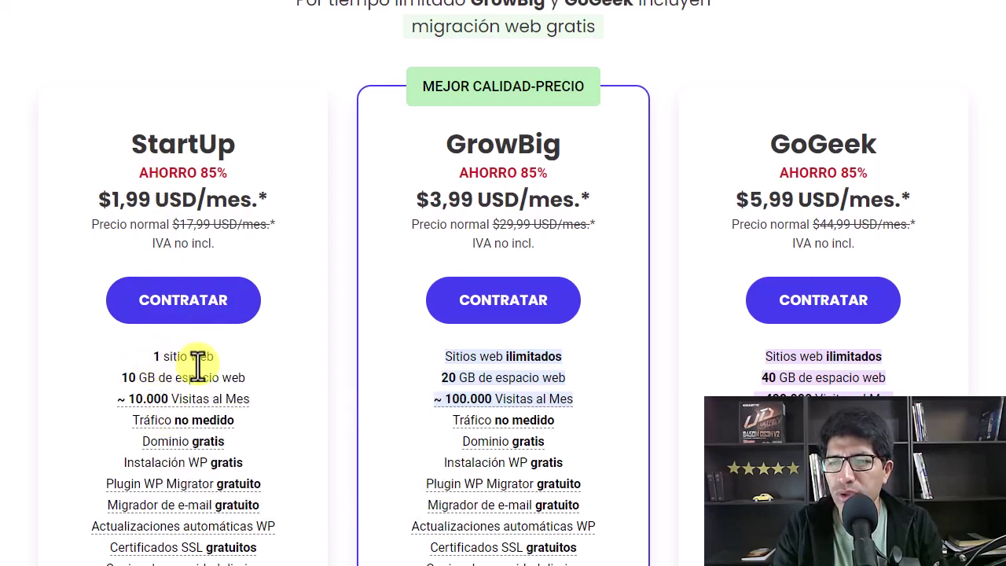
Pick the GrowBig plan from the pricing table with CONTRATAR
scroll(289, 369, "down", 1)
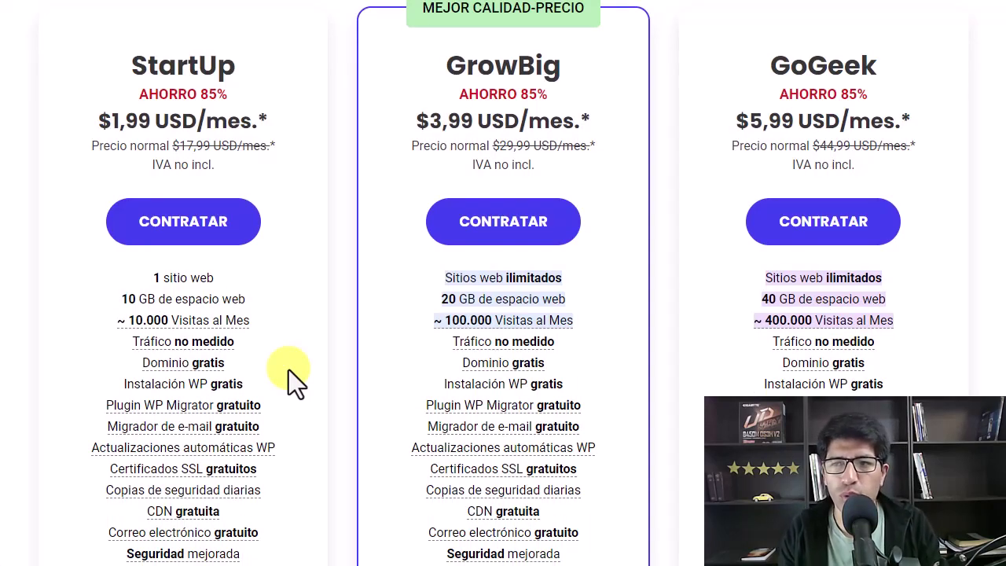
scroll(308, 267, "up", 1)
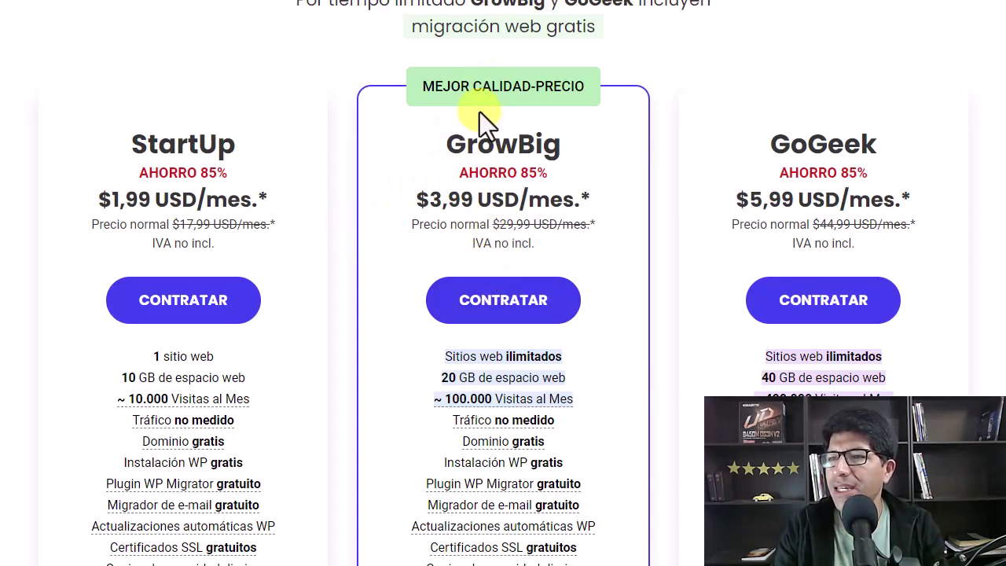
scroll(478, 163, "up", 1)
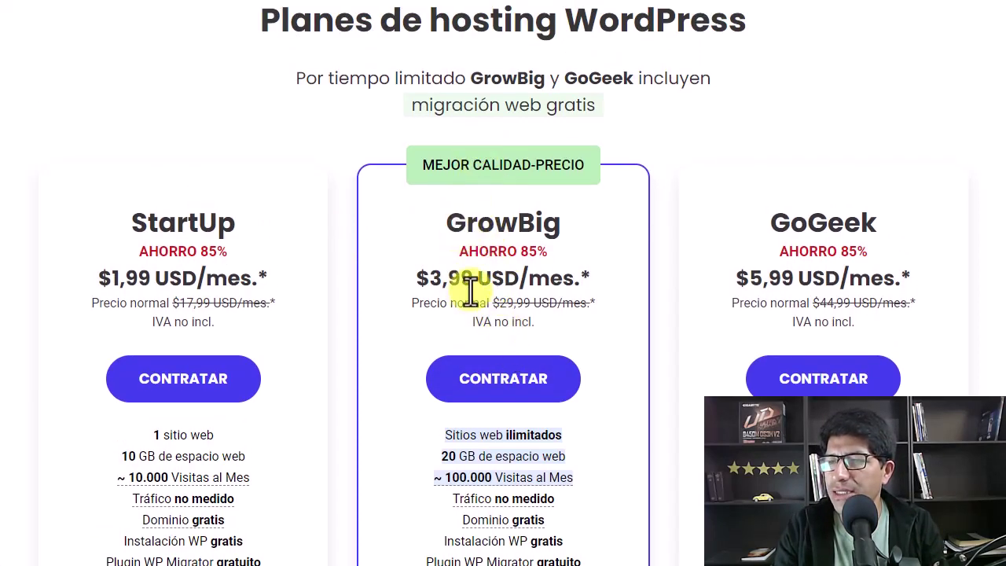
scroll(461, 286, "down", 1)
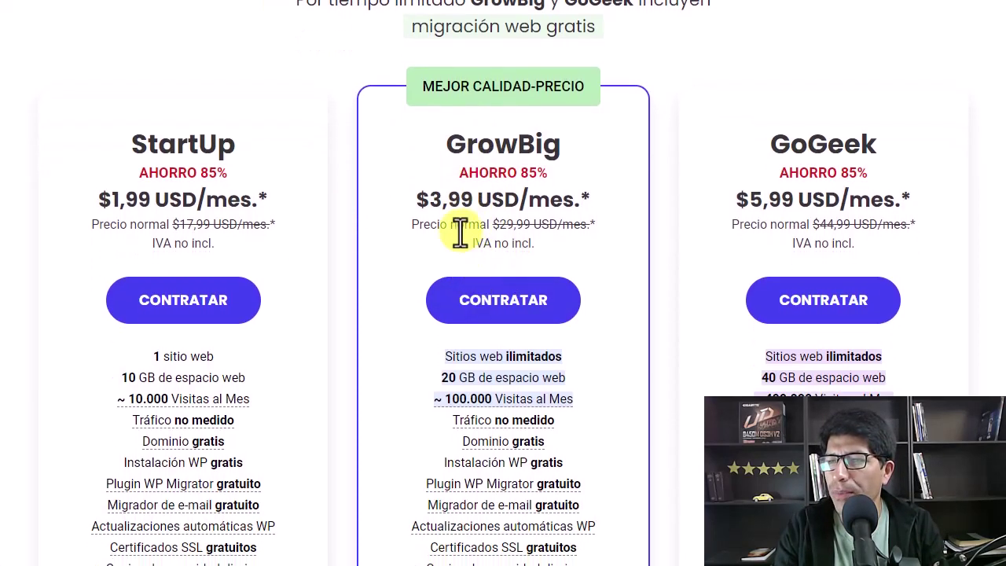
left_click(498, 318)
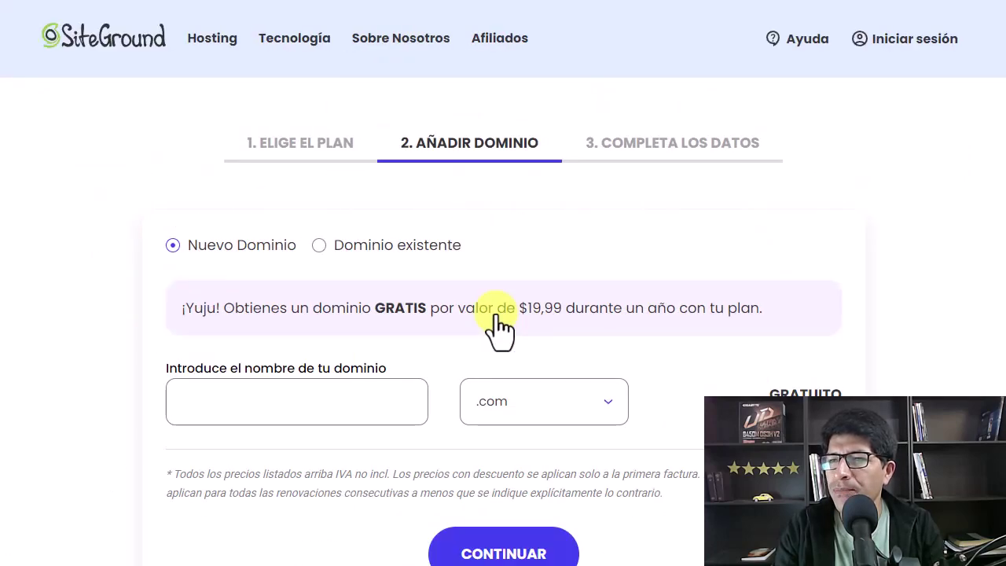
scroll(471, 244, "down", 3)
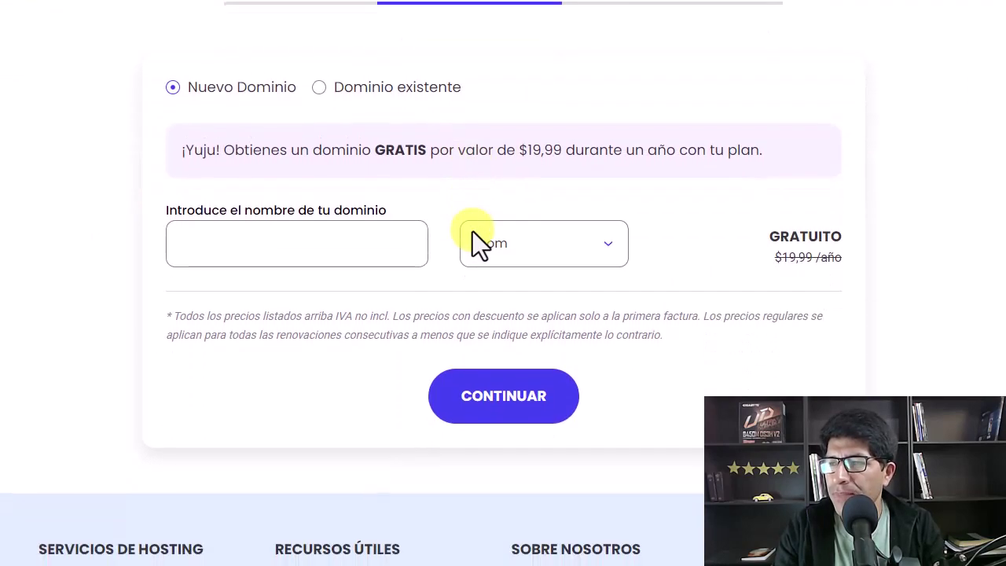
scroll(421, 256, "up", 2)
scroll(463, 255, "up", 1)
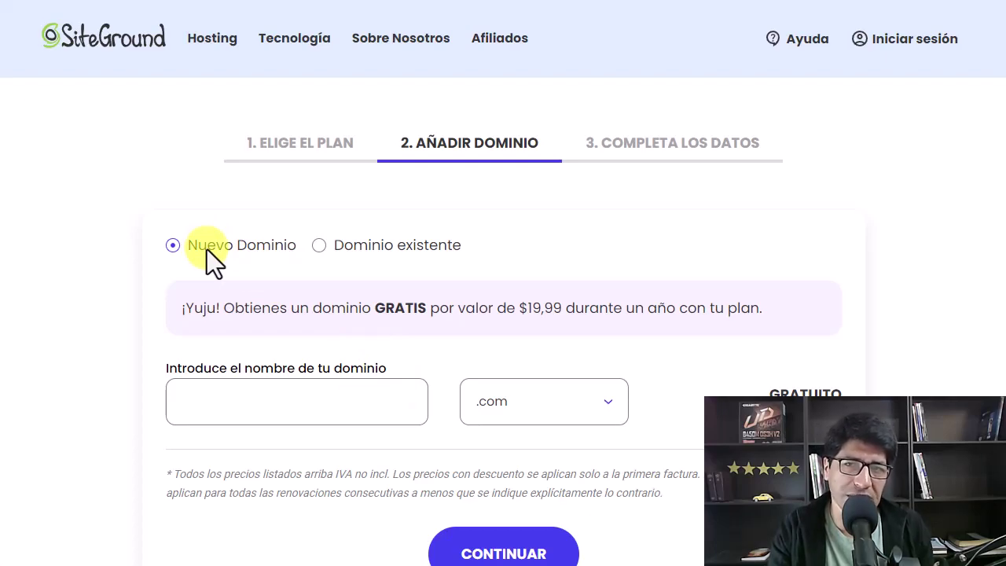
left_click(366, 247)
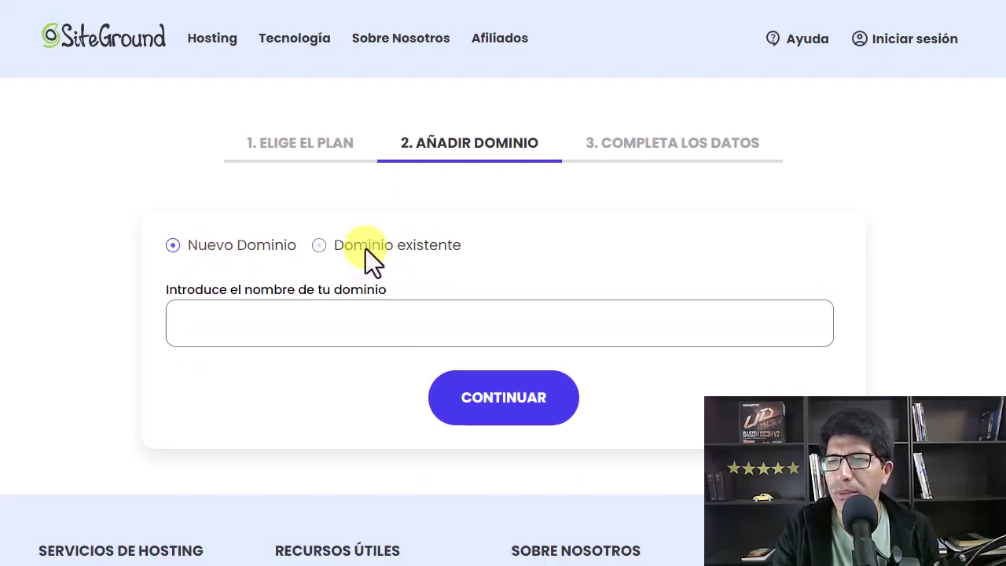
left_click(253, 244)
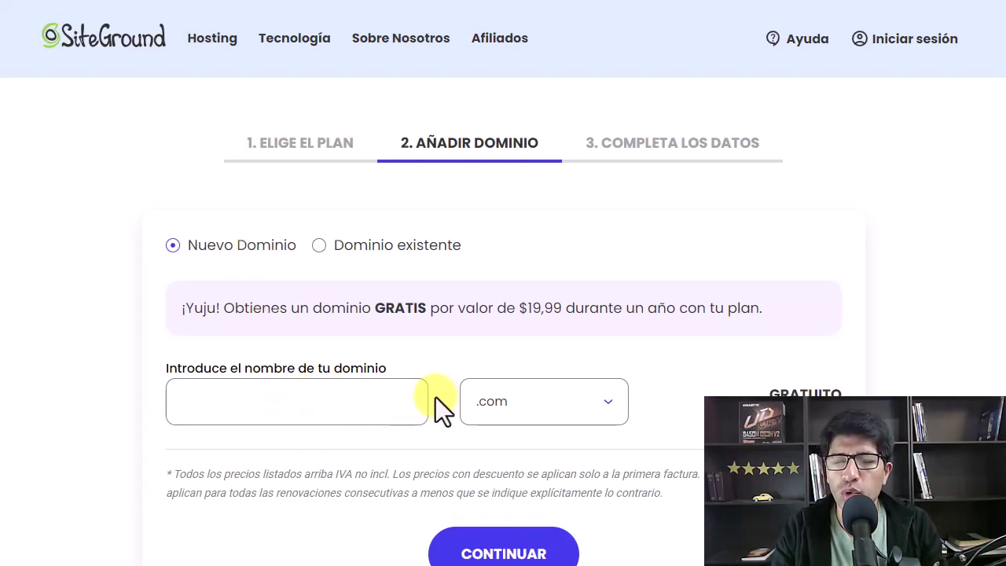
Register 'nivardopro' as a new .com domain and continue to the account details
left_click(267, 403)
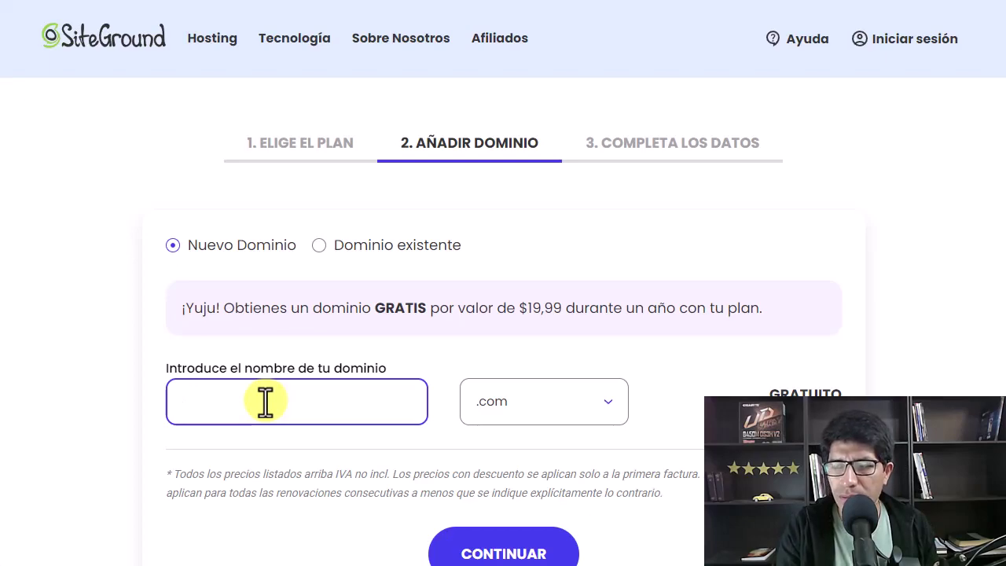
type("nivardopro")
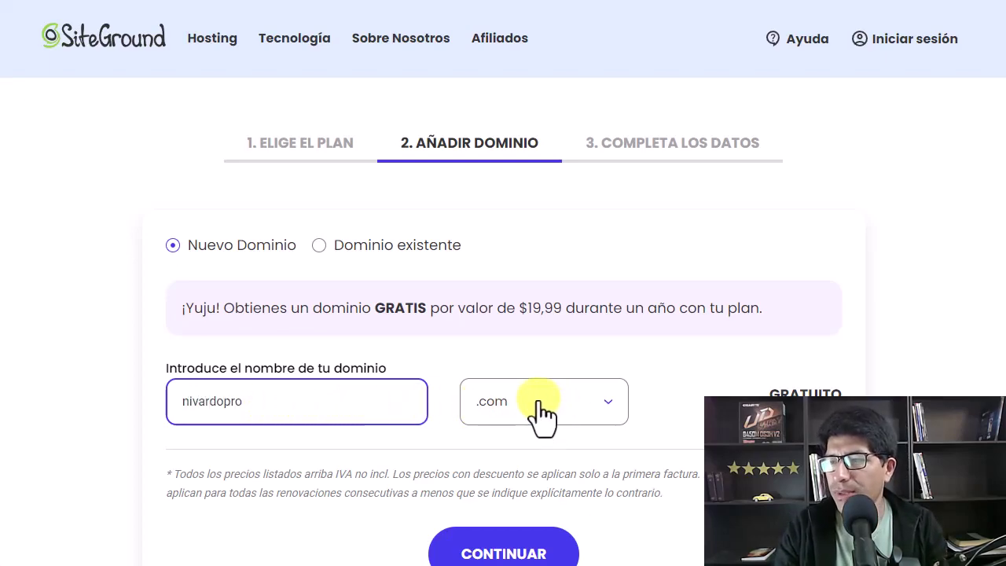
scroll(661, 397, "down", 2)
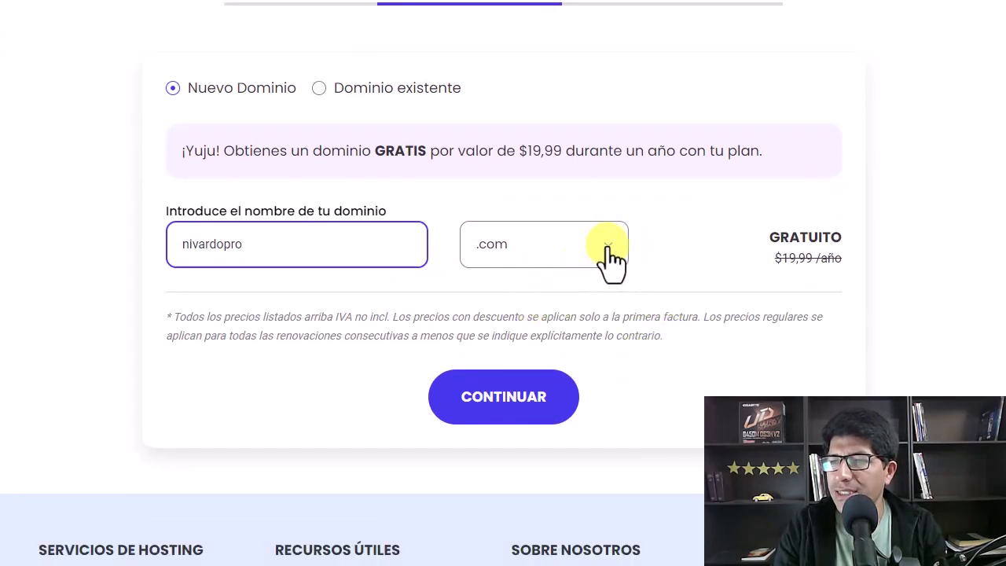
left_click(609, 258)
scroll(386, 417, "down", 1)
scroll(385, 417, "down", 1)
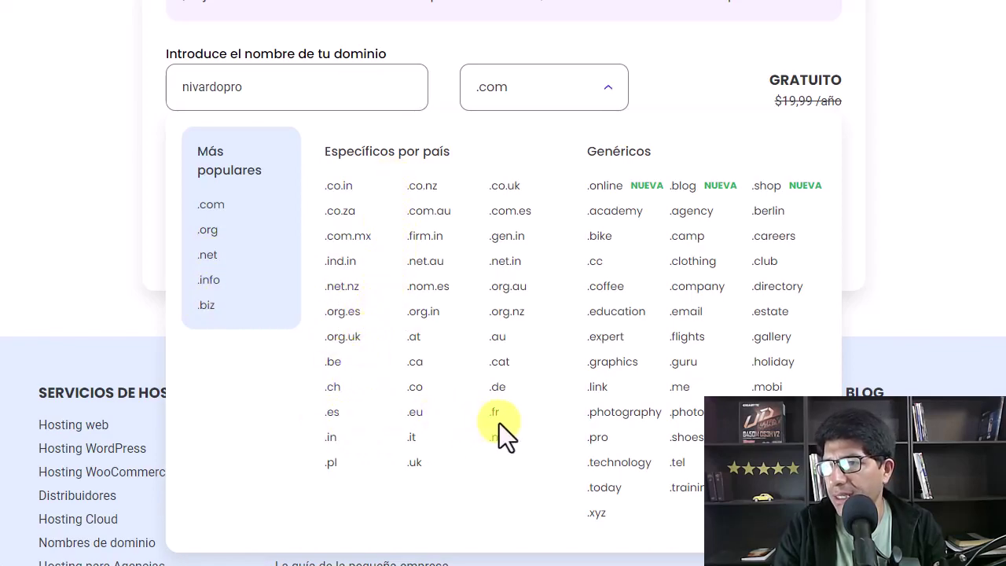
scroll(503, 425, "up", 2)
left_click(612, 248)
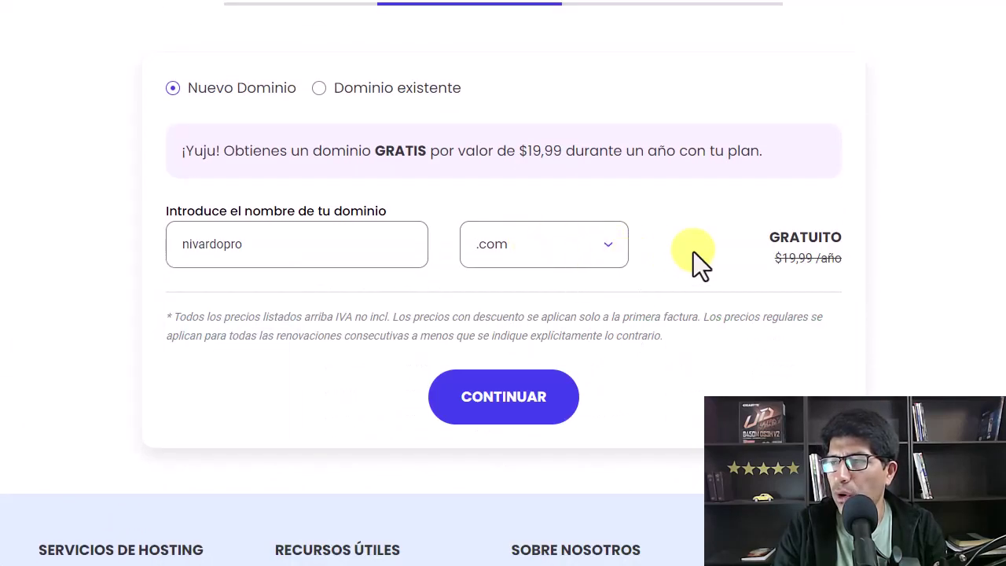
scroll(687, 251, "up", 2)
scroll(687, 253, "down", 2)
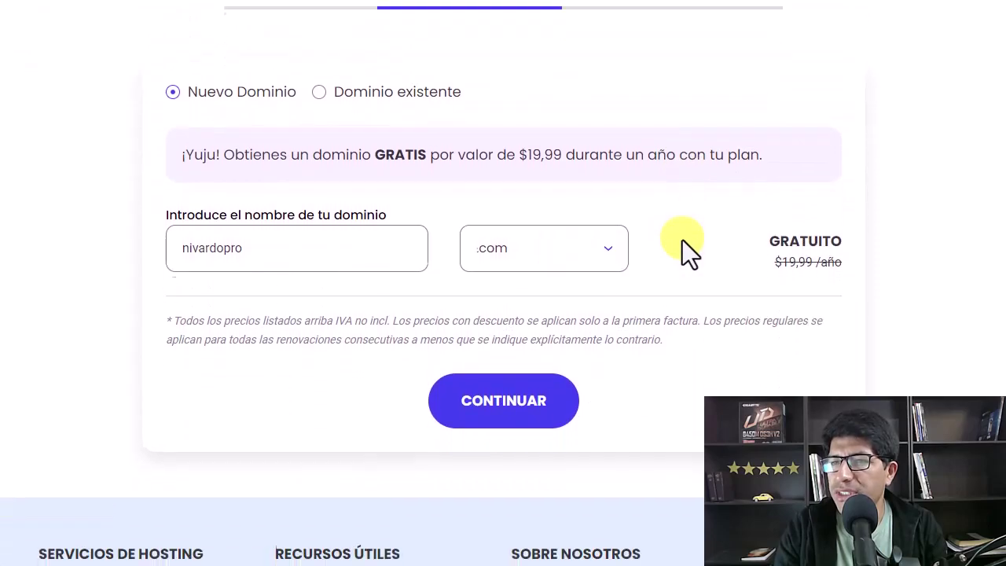
left_click(539, 397)
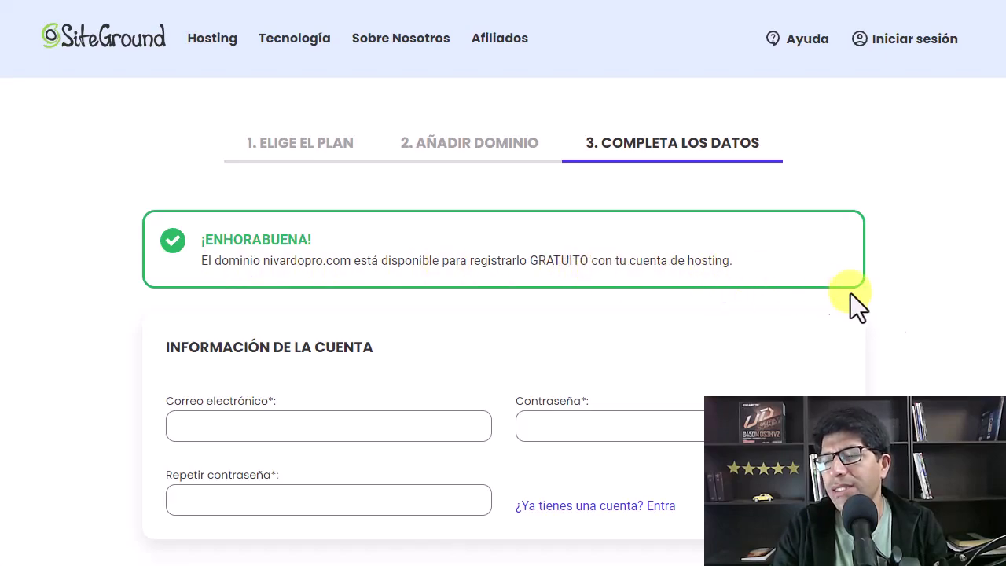
scroll(898, 316, "down", 2)
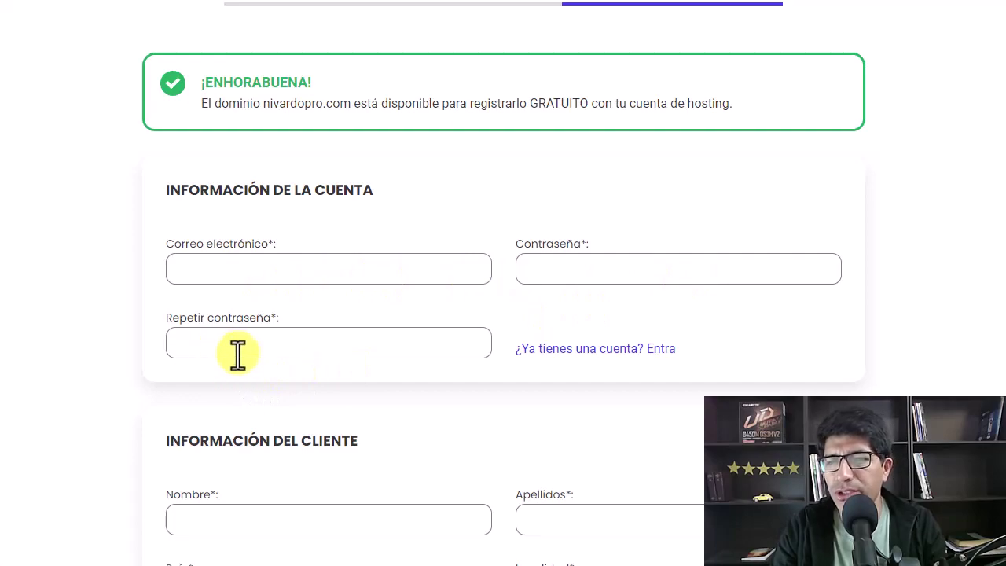
scroll(215, 353, "down", 5)
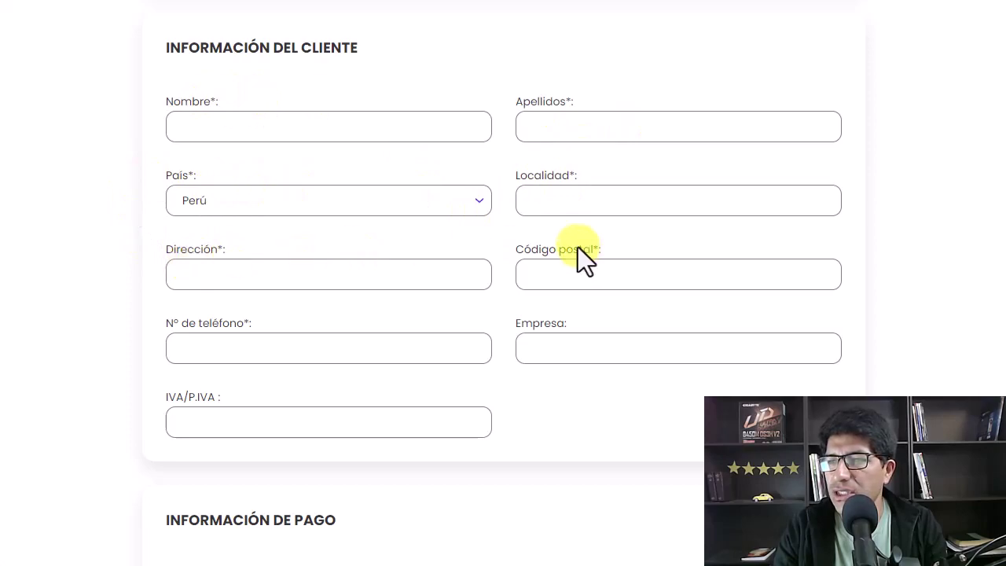
scroll(651, 304, "down", 1)
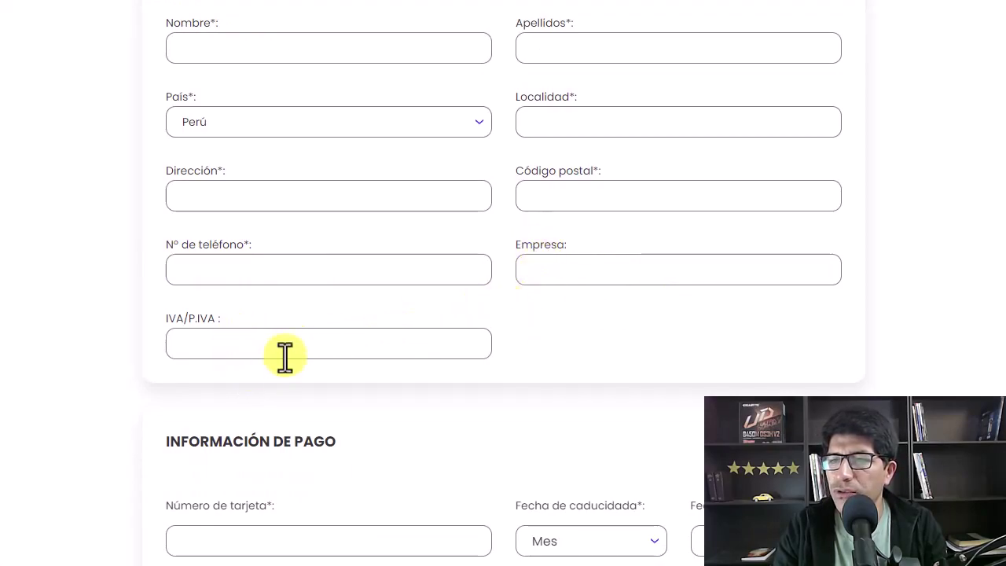
scroll(589, 340, "up", 2)
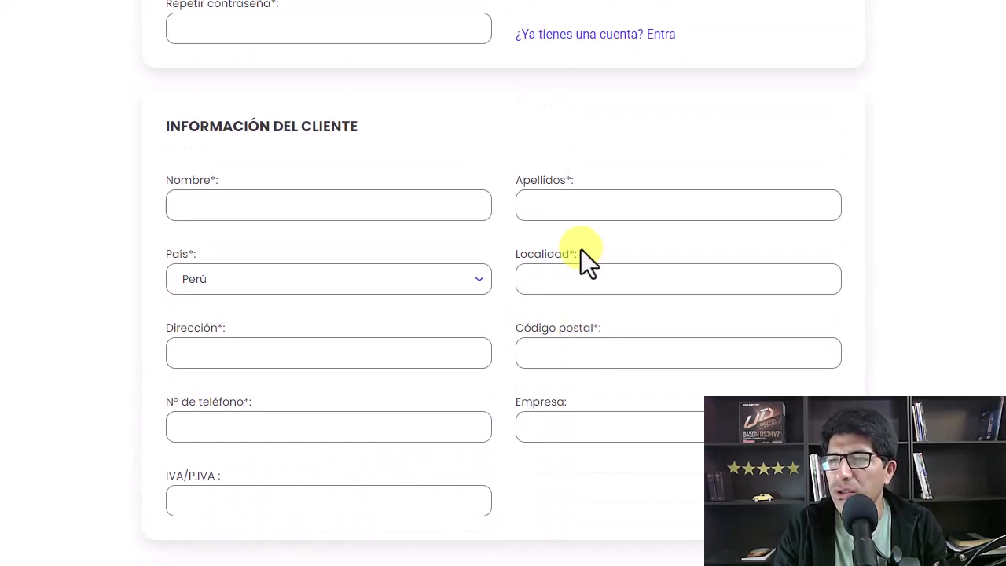
scroll(509, 283, "down", 6)
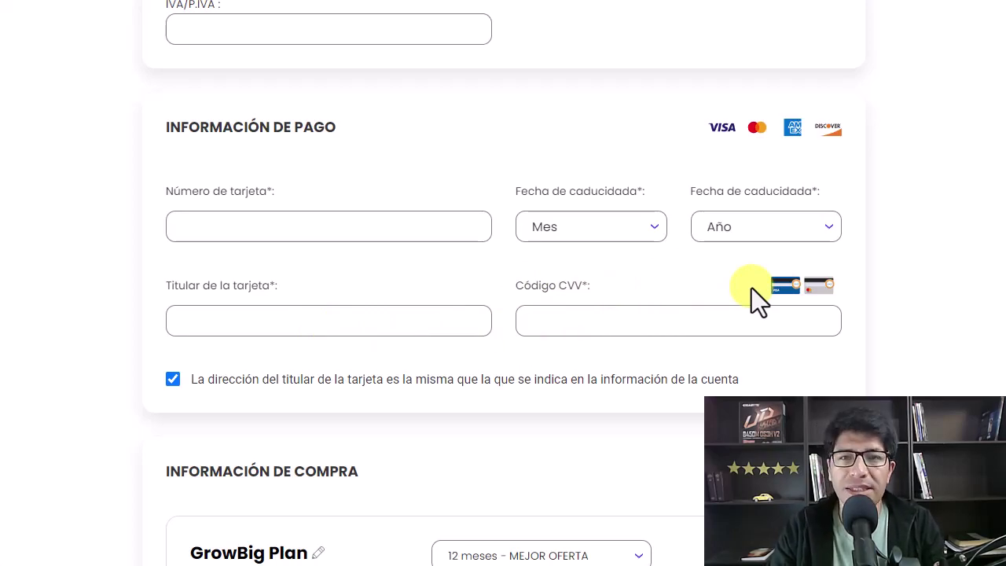
In the order summary, tick 'Confirmo que he leído y acepto' for the 47.88 USD order
scroll(386, 403, "down", 3)
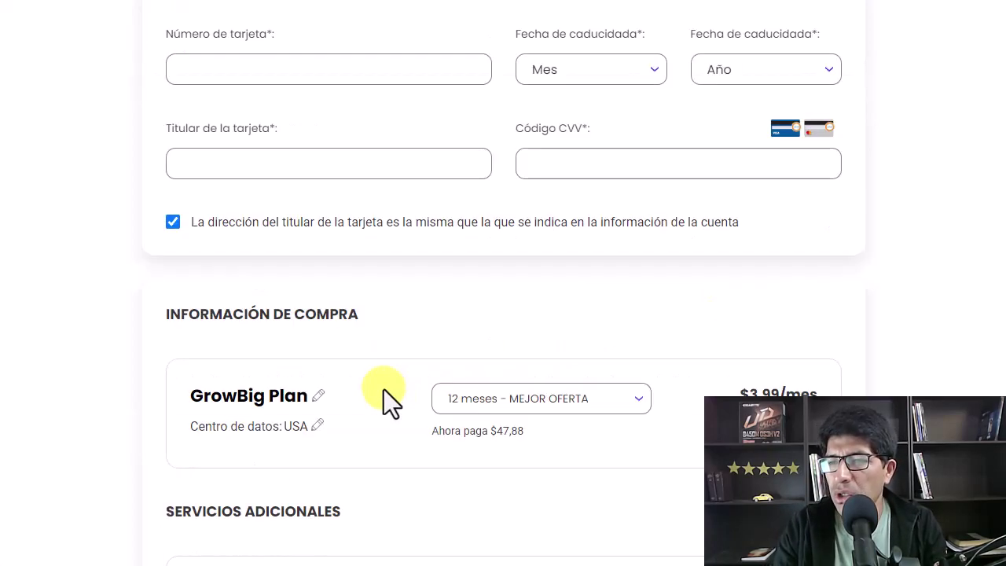
scroll(384, 391, "down", 3)
scroll(382, 390, "up", 2)
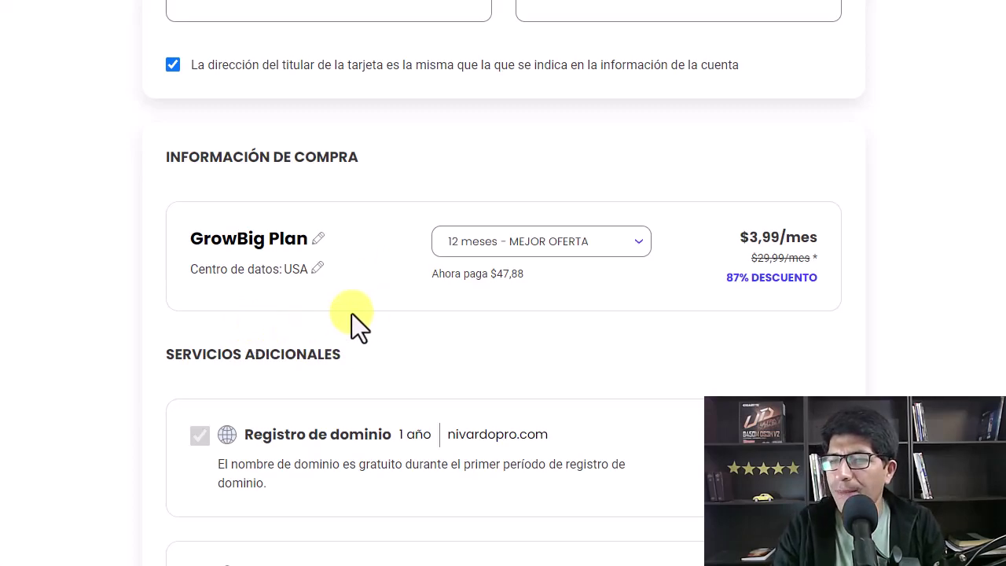
scroll(398, 314, "down", 1)
scroll(330, 323, "down", 2)
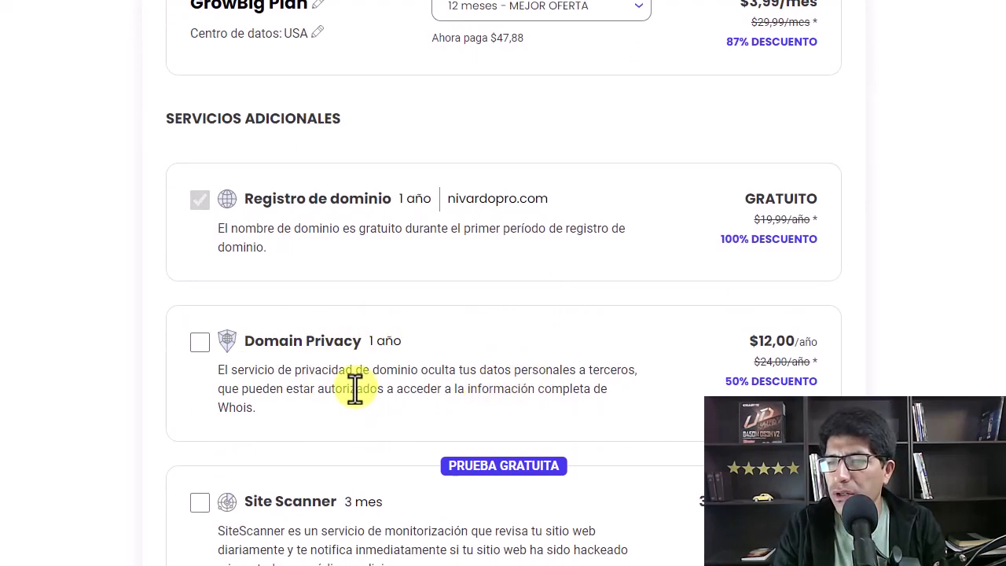
scroll(355, 386, "down", 3)
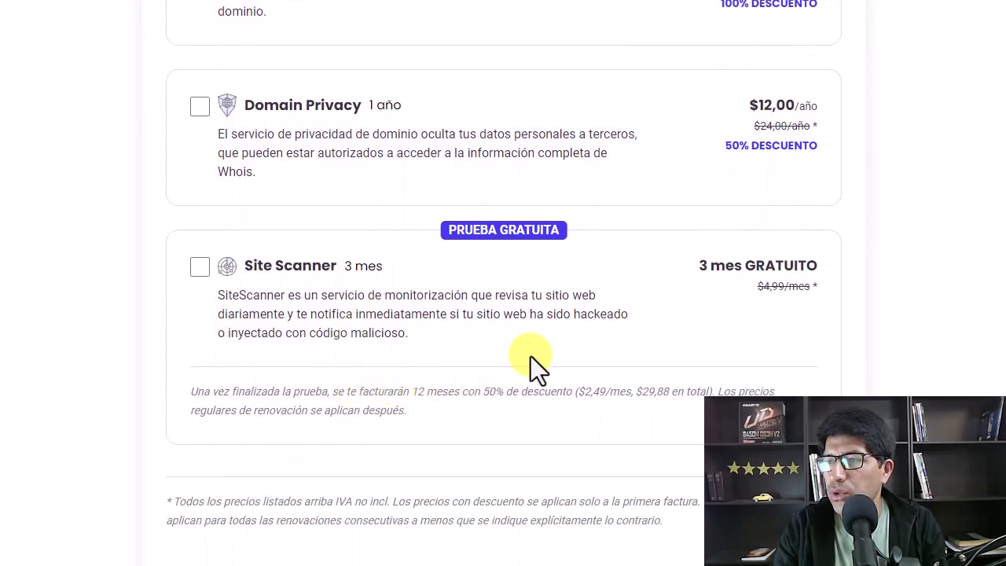
scroll(533, 369, "up", 3)
scroll(528, 363, "down", 5)
scroll(527, 363, "up", 12)
scroll(529, 365, "up", 11)
scroll(530, 365, "down", 12)
scroll(530, 365, "down", 10)
scroll(530, 368, "up", 2)
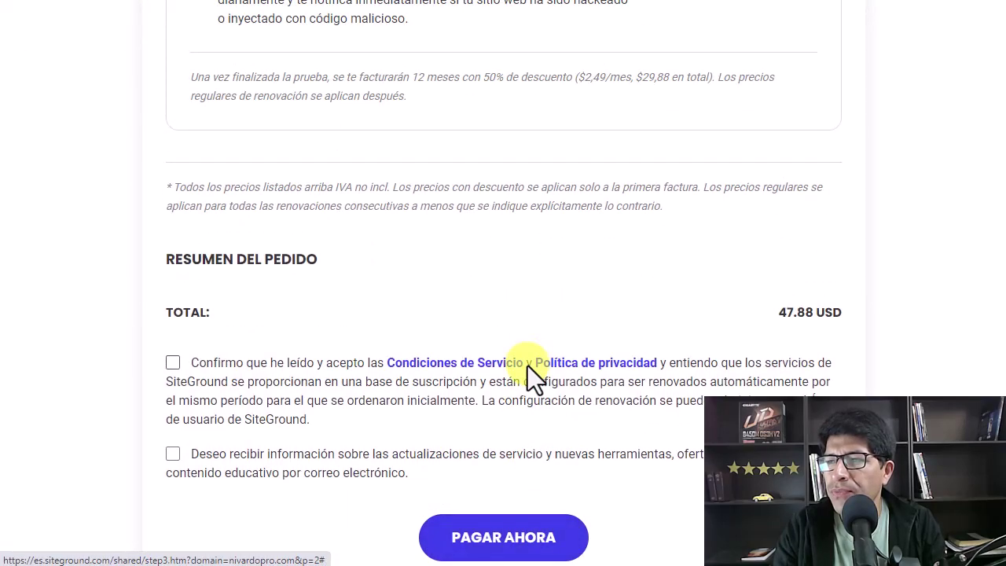
scroll(528, 365, "down", 1)
left_click(171, 285)
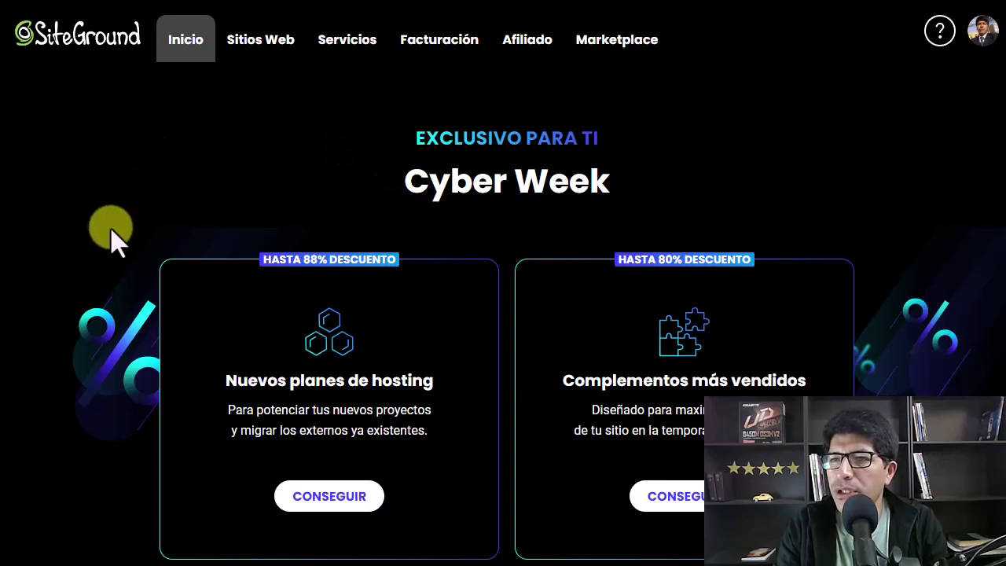
From the Sitios Web list, start a new website with NUEVO SITIO WEB
left_click(260, 43)
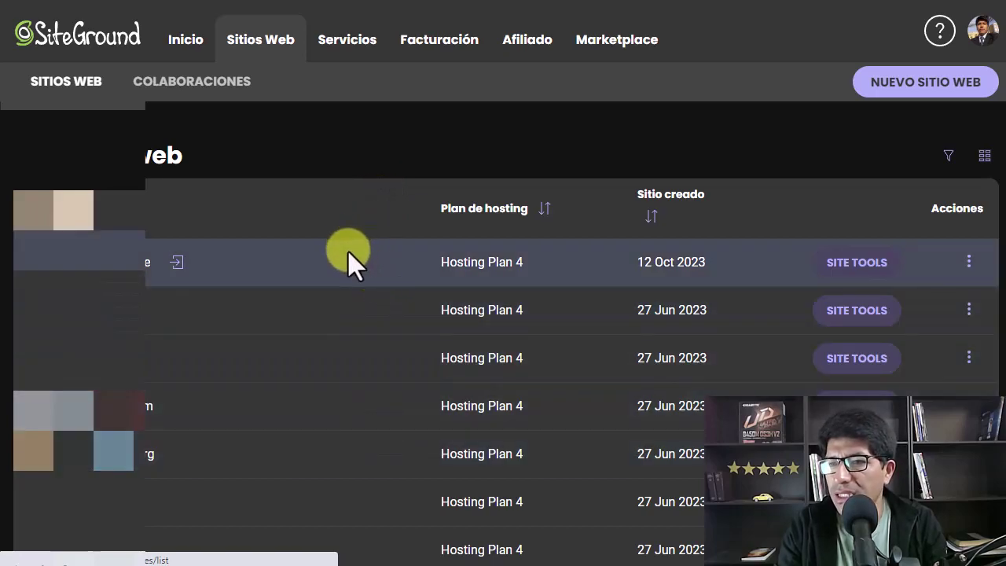
scroll(348, 255, "down", 2)
scroll(348, 259, "up", 2)
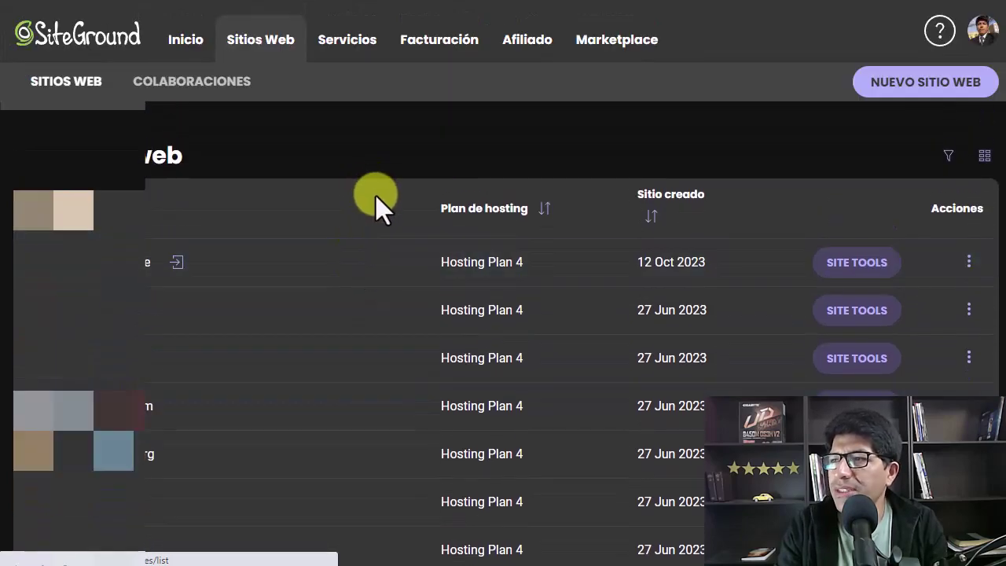
left_click(923, 90)
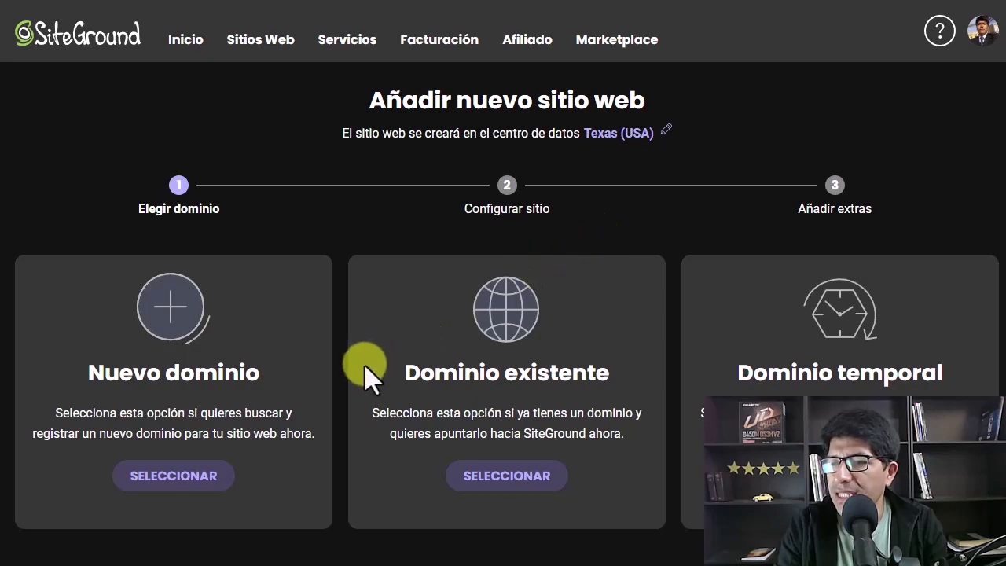
Select Dominio temporal for a free sg-host.com domain and continue to site setup
scroll(347, 351, "down", 1)
scroll(346, 353, "up", 1)
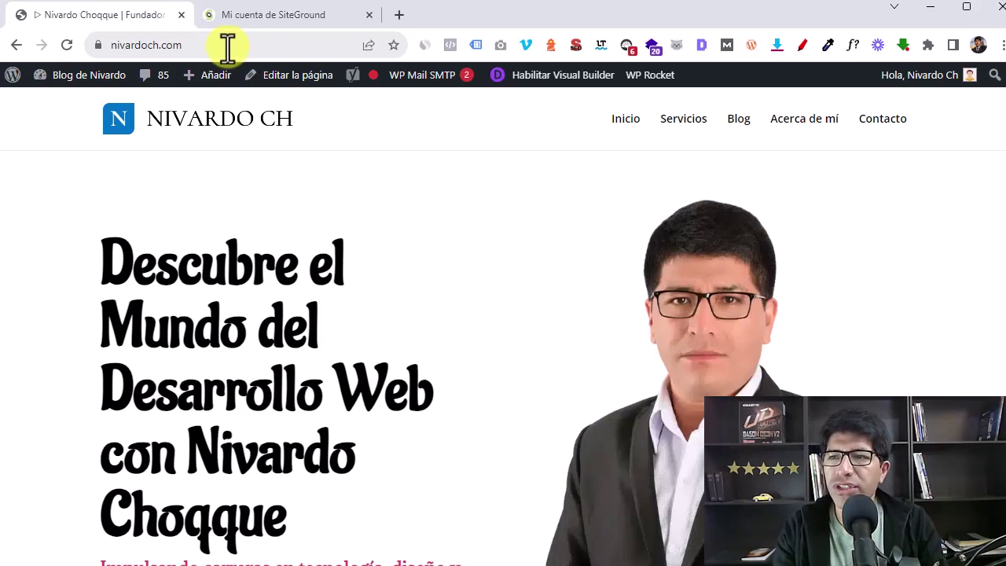
left_click(265, 13)
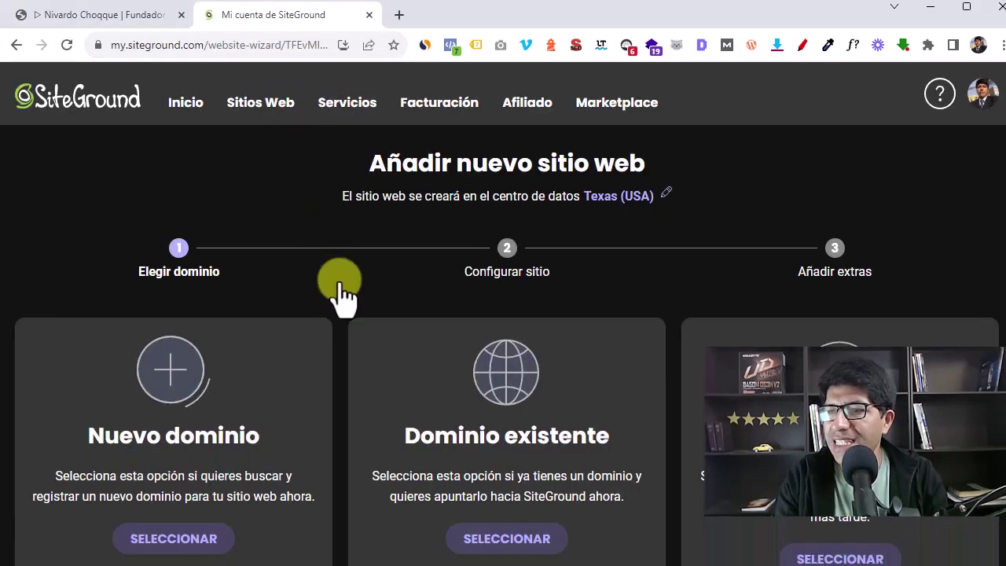
scroll(739, 397, "down", 2)
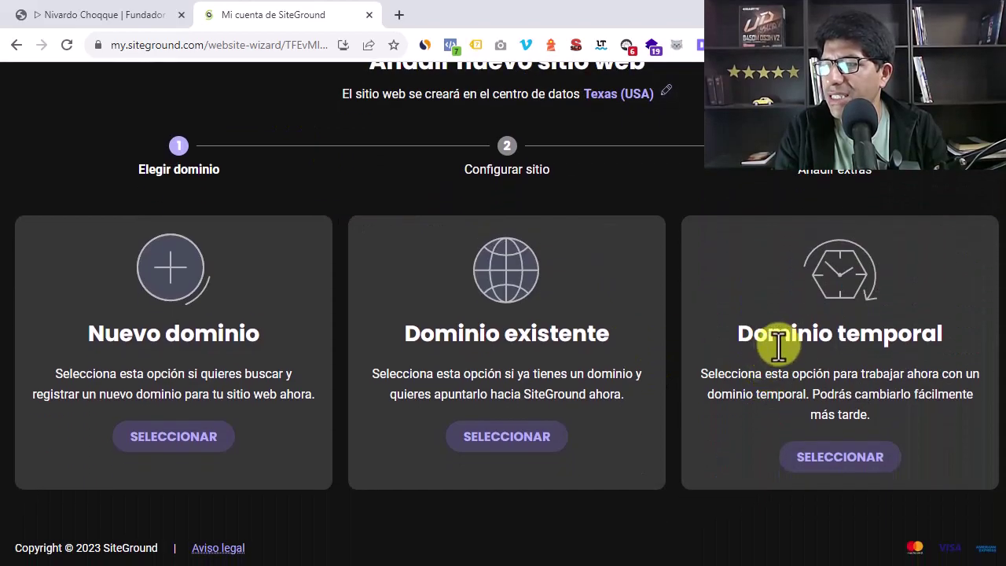
left_click(828, 460)
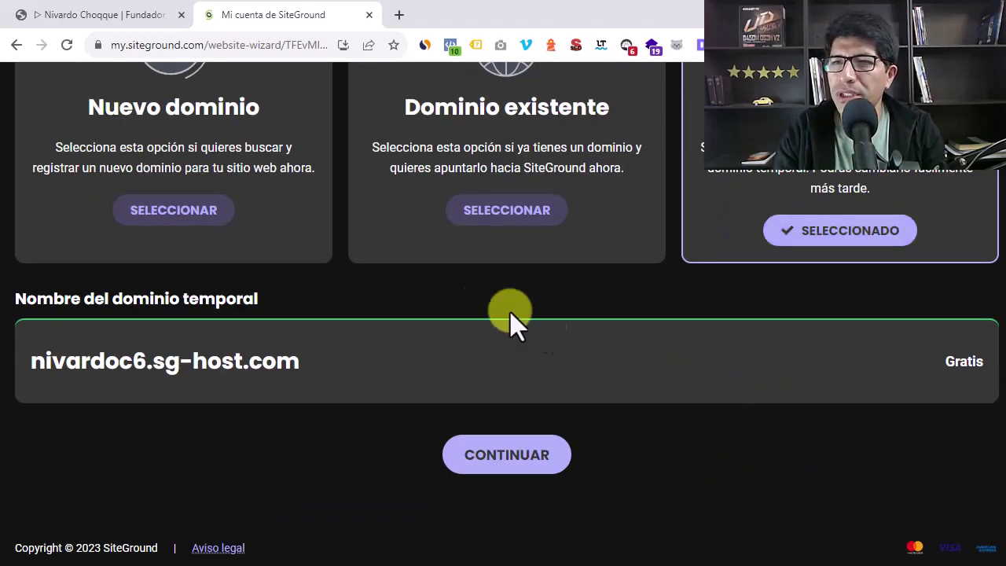
left_click(106, 14)
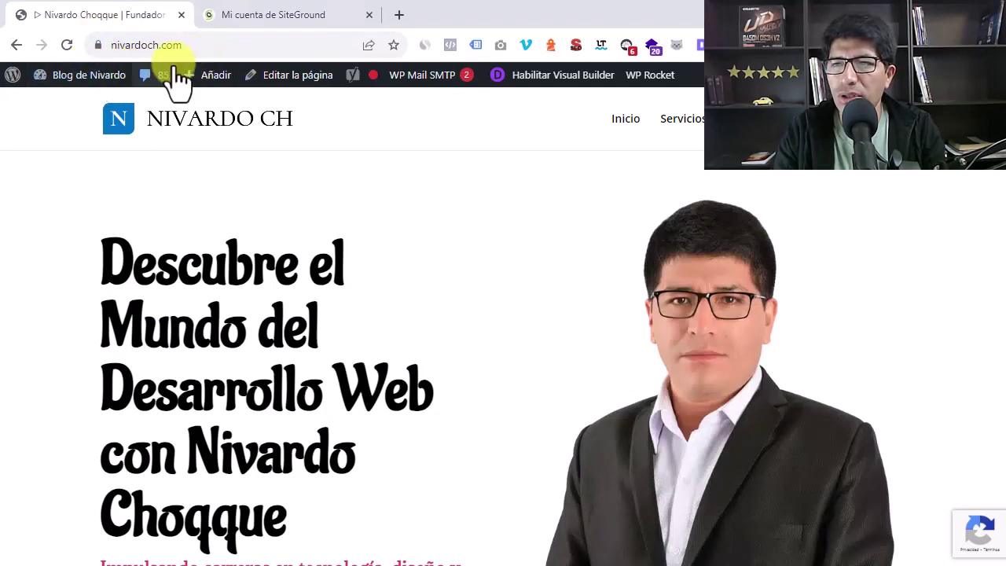
left_click(256, 11)
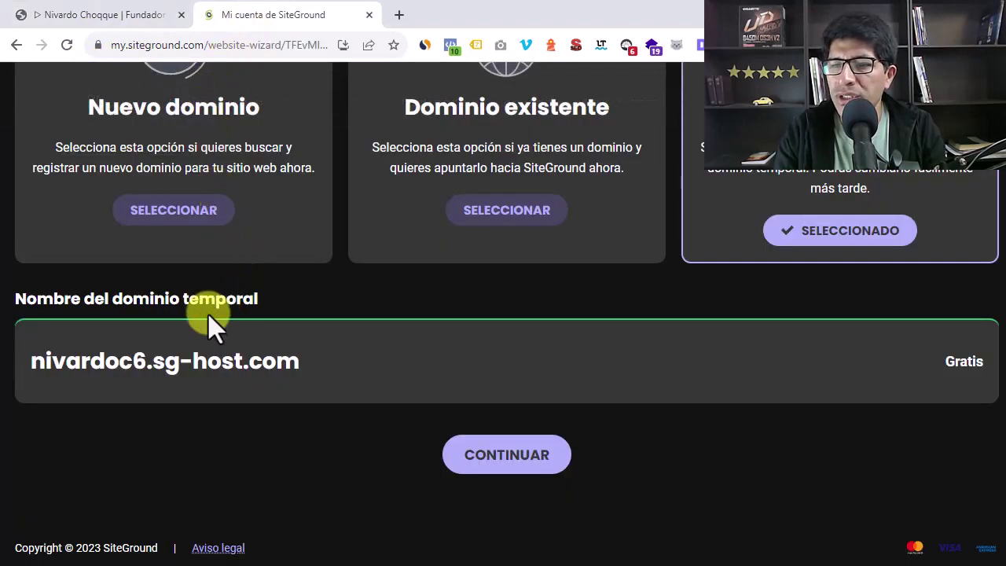
scroll(271, 404, "up", 1)
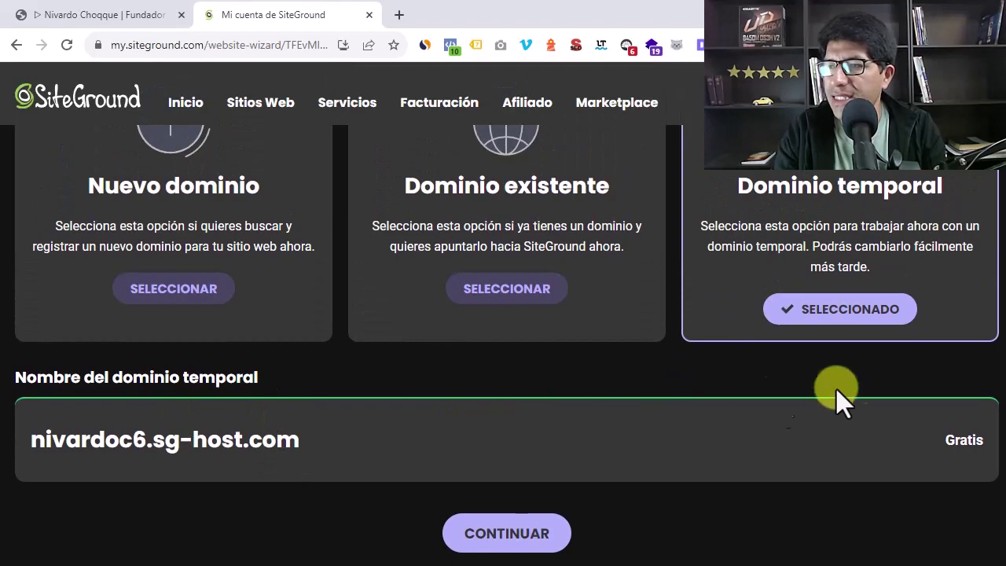
scroll(831, 427, "up", 3)
scroll(839, 453, "down", 4)
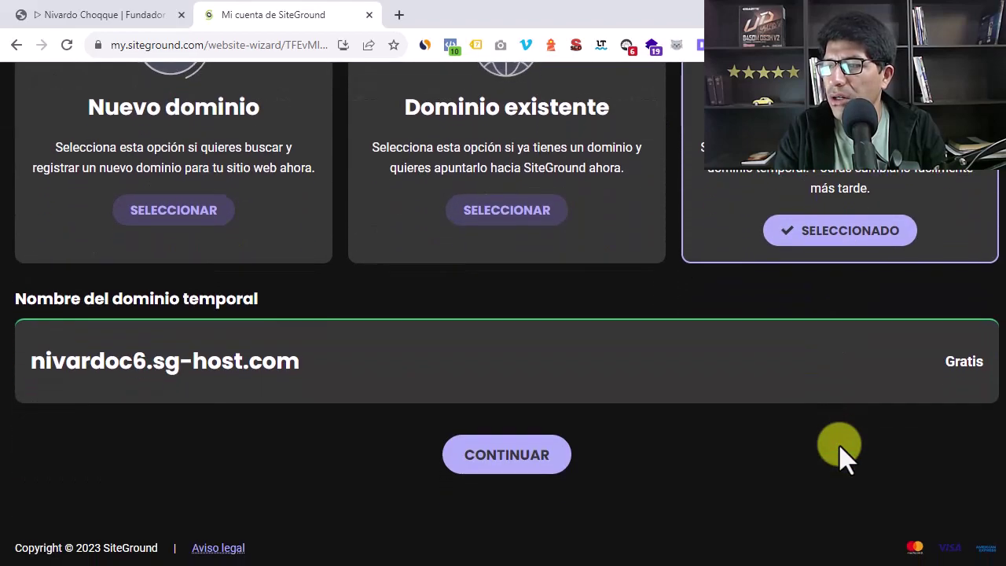
left_click(507, 464)
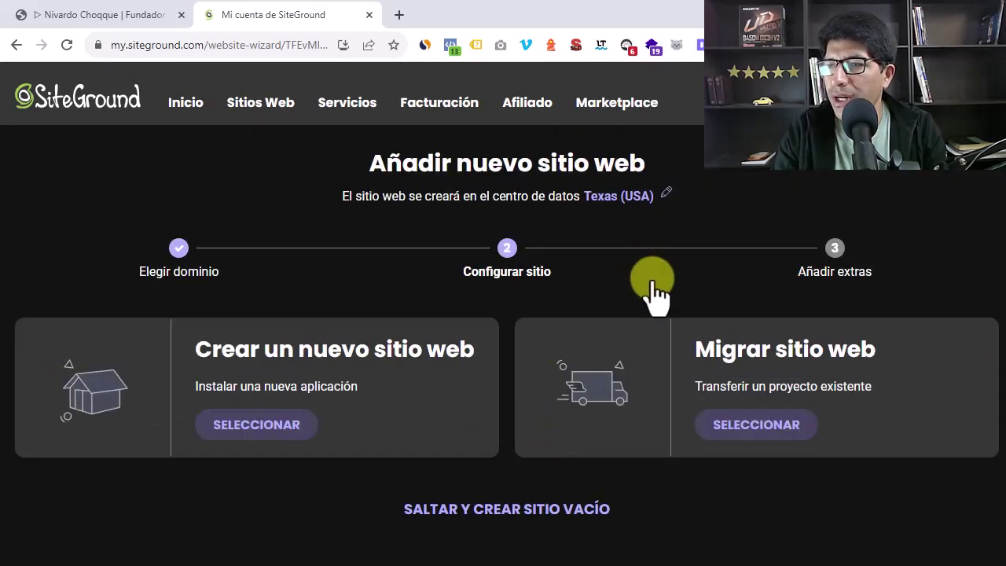
Choose Migrar sitio web using Migración Superrápida y Automática de WordPress, then continue
scroll(653, 295, "down", 1)
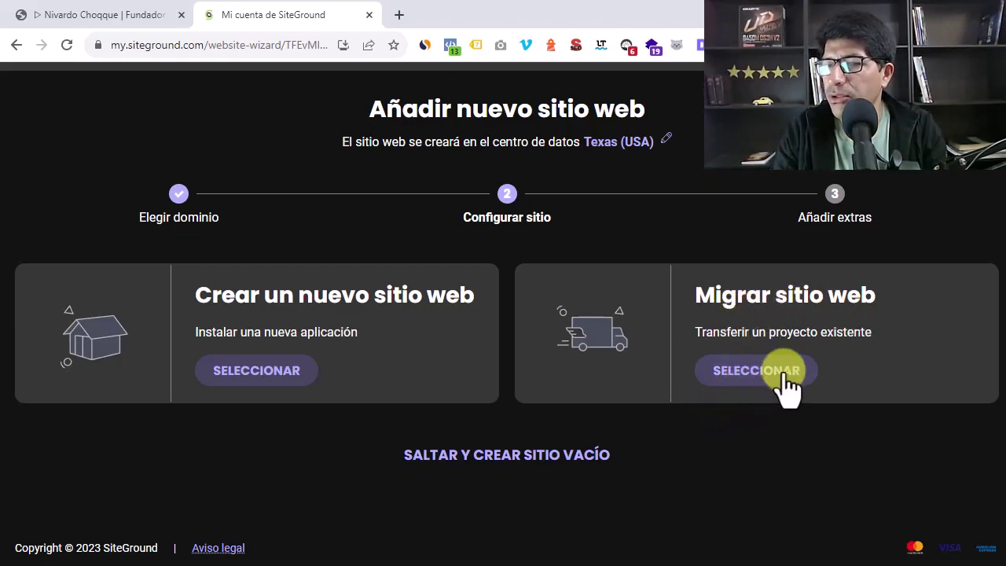
left_click(757, 370)
scroll(588, 362, "down", 3)
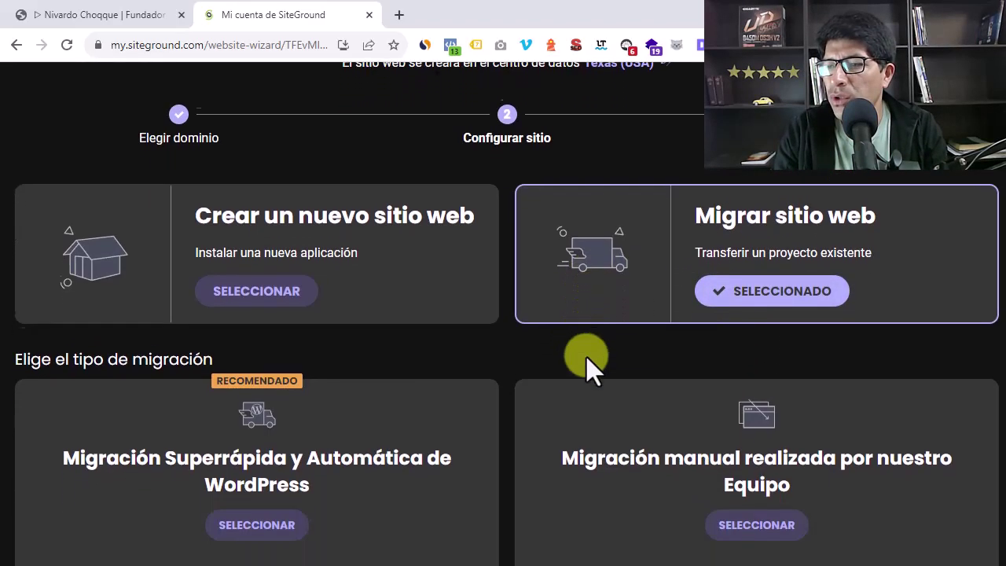
scroll(595, 358, "down", 1)
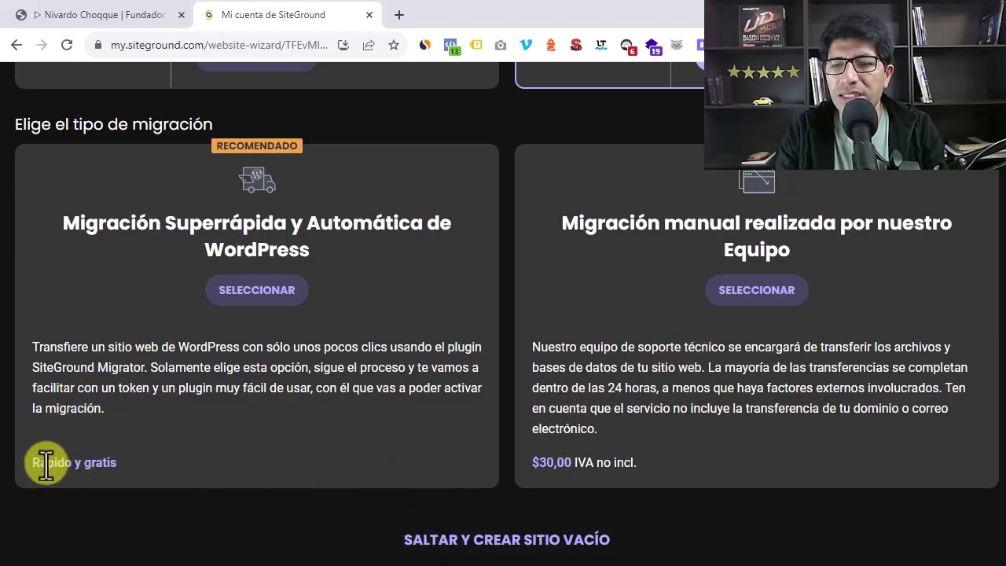
left_click(236, 292)
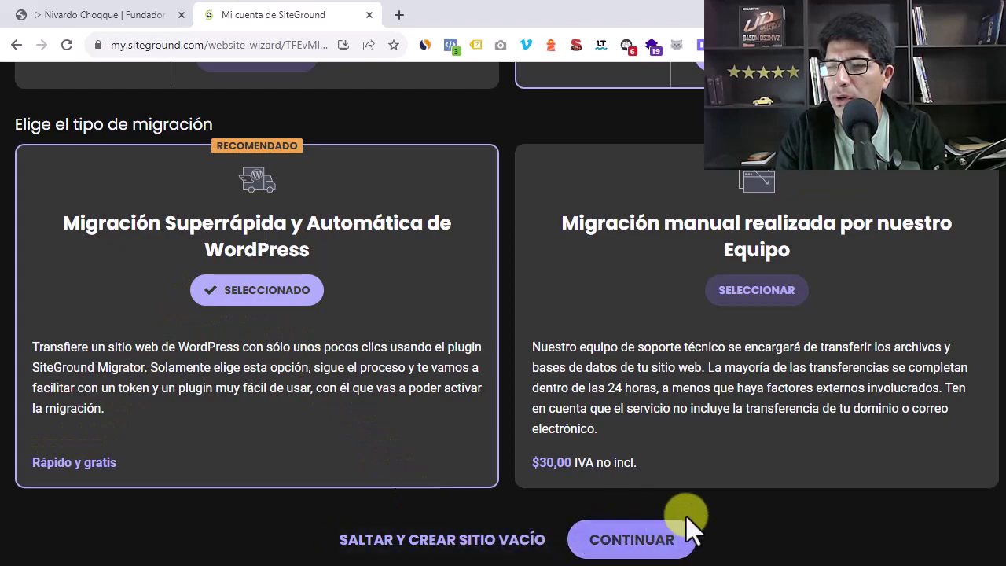
left_click(630, 549)
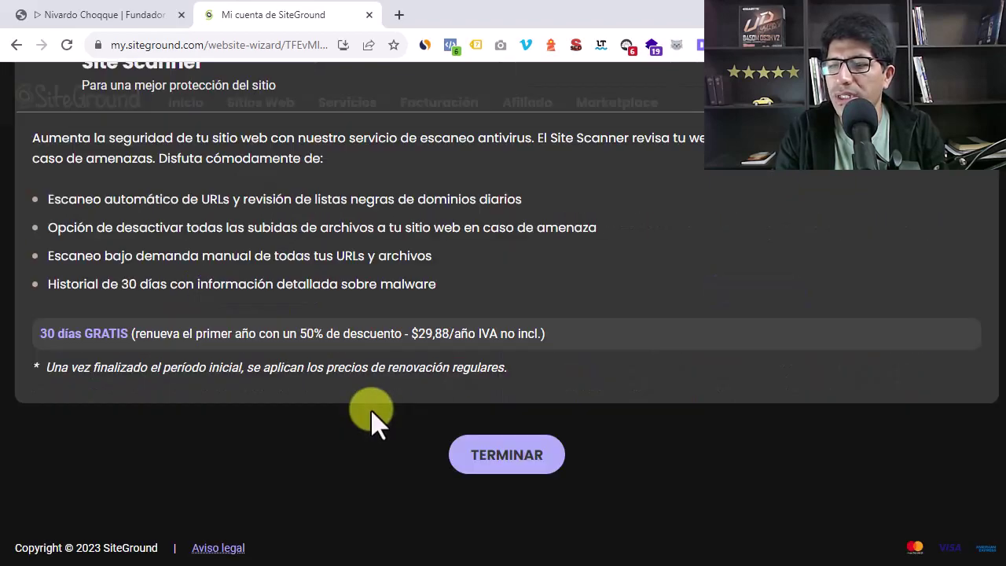
Skip the Site Scanner extra and finish the wizard with TERMINAR
scroll(372, 412, "up", 3)
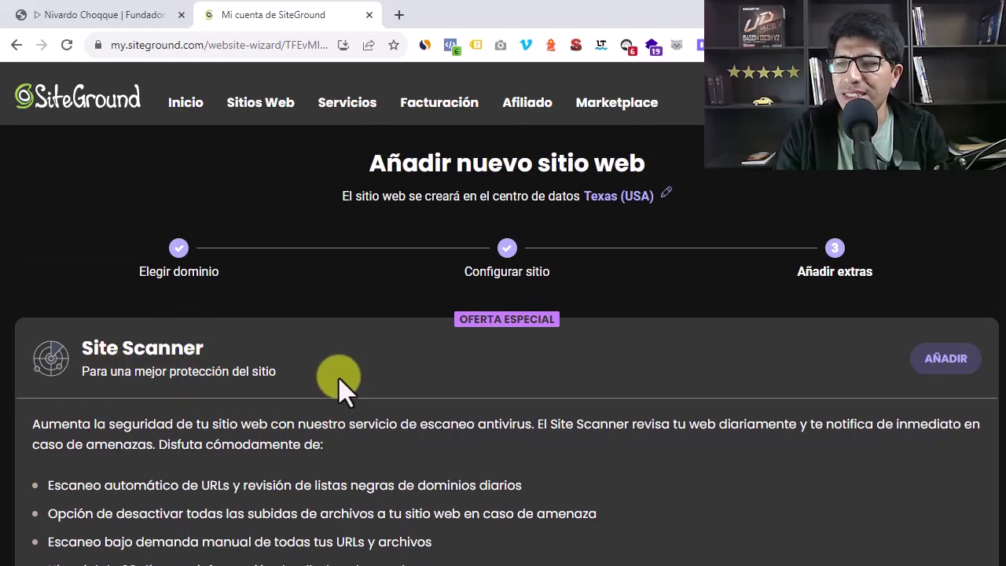
scroll(337, 380, "down", 1)
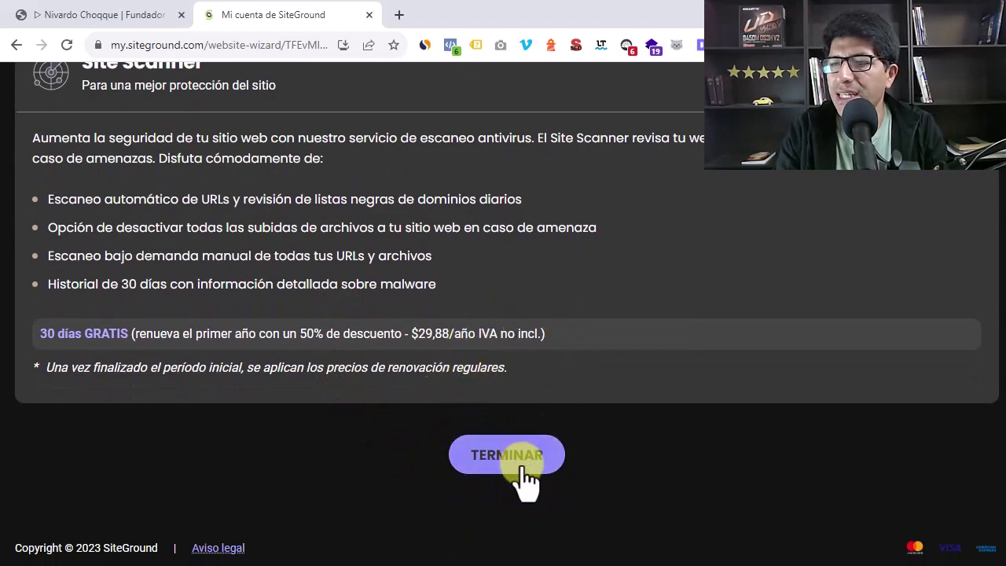
left_click(510, 465)
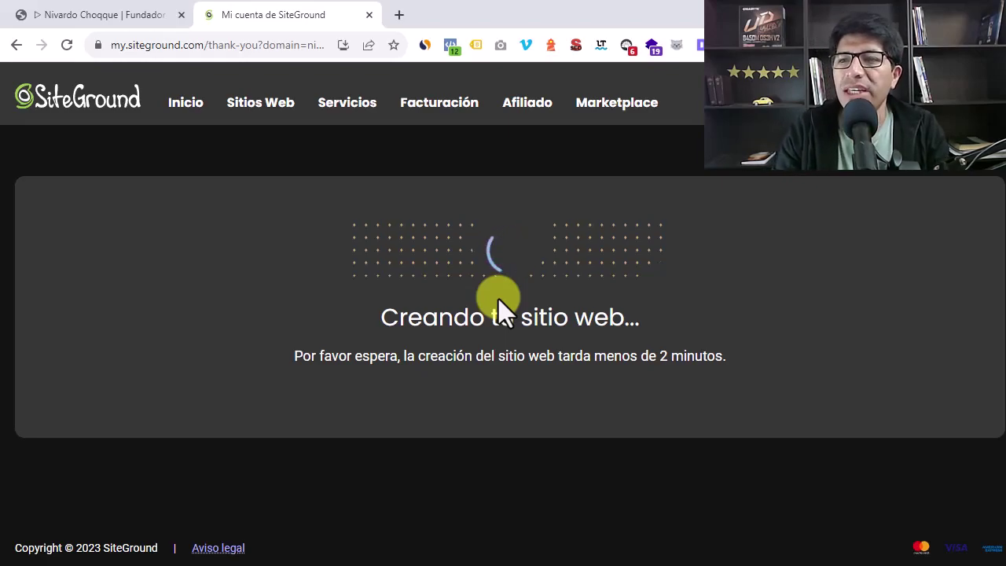
Open the WordPress admin dashboard of the existing site
left_click(108, 19)
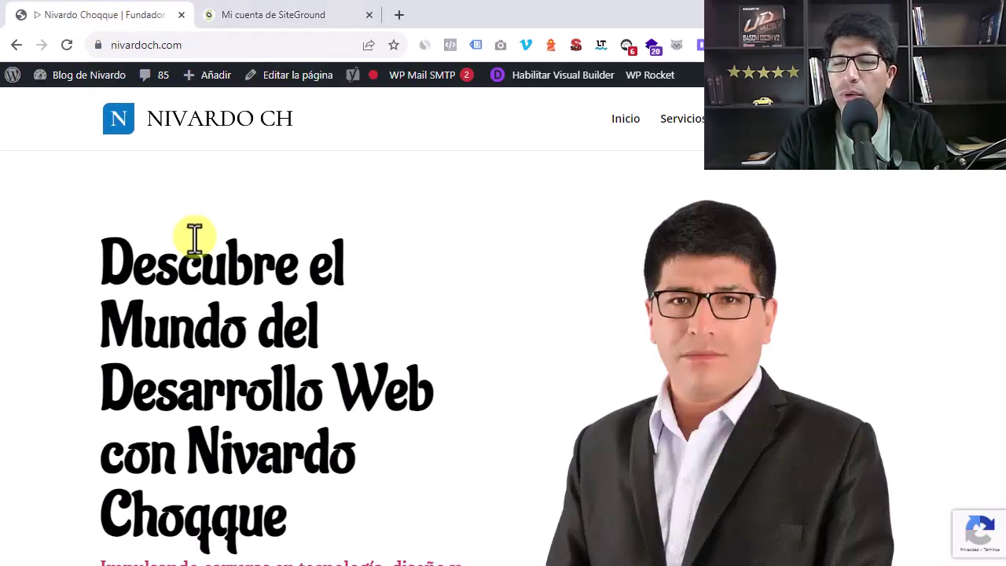
mouse_move(85, 90)
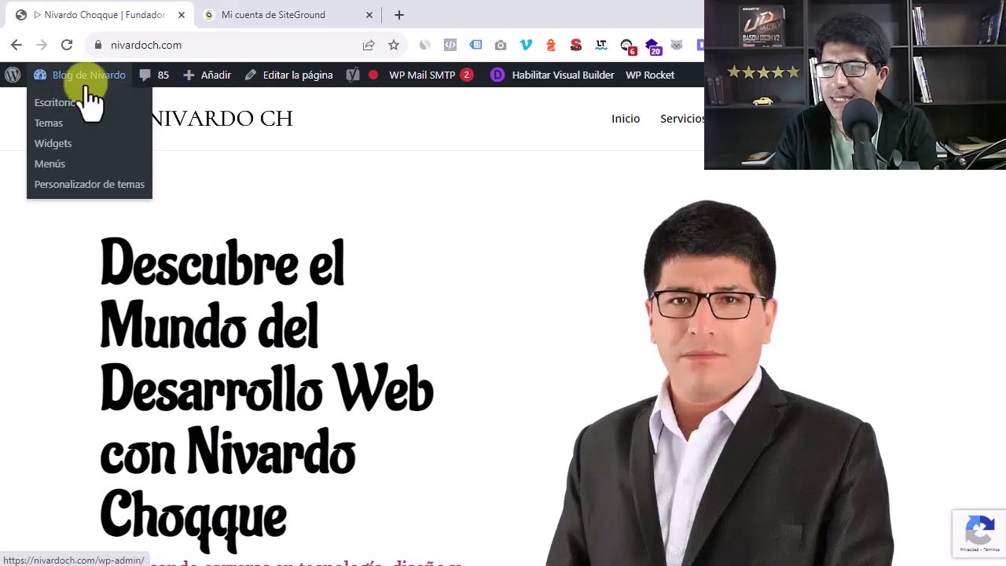
left_click(82, 90)
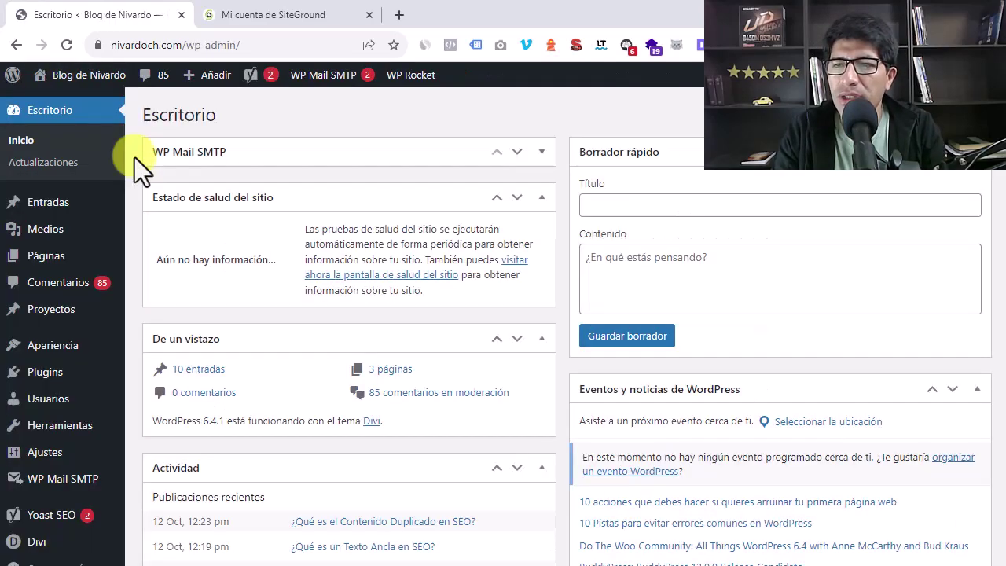
Search plugins for 's migration', then install and activate SiteGround Migrator
mouse_move(45, 376)
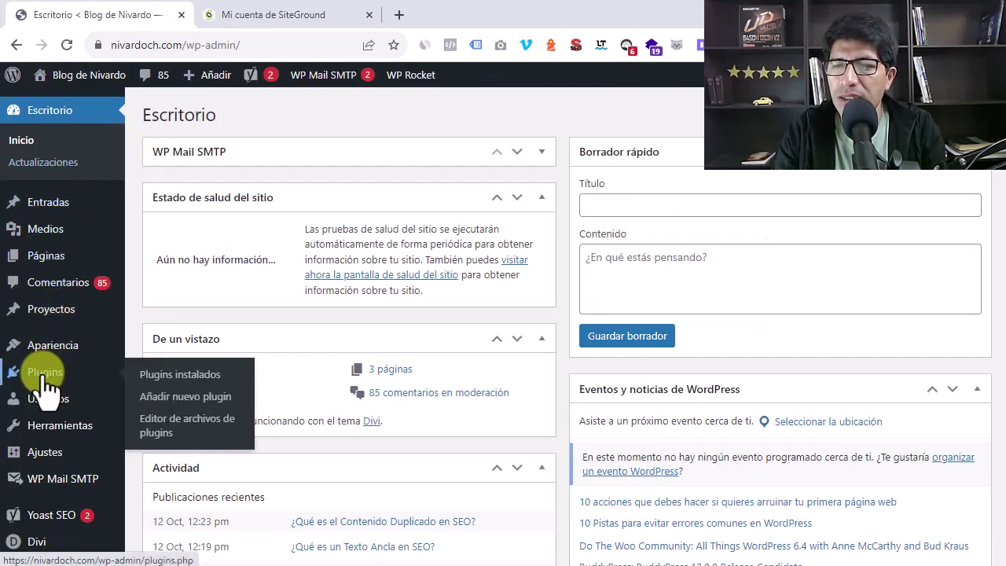
left_click(192, 397)
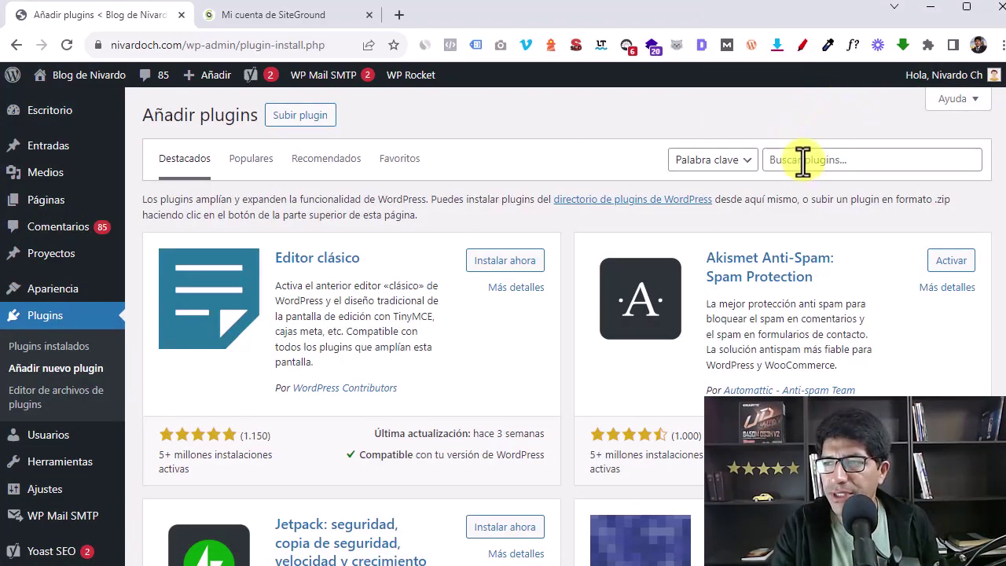
left_click(802, 160)
type("s migration")
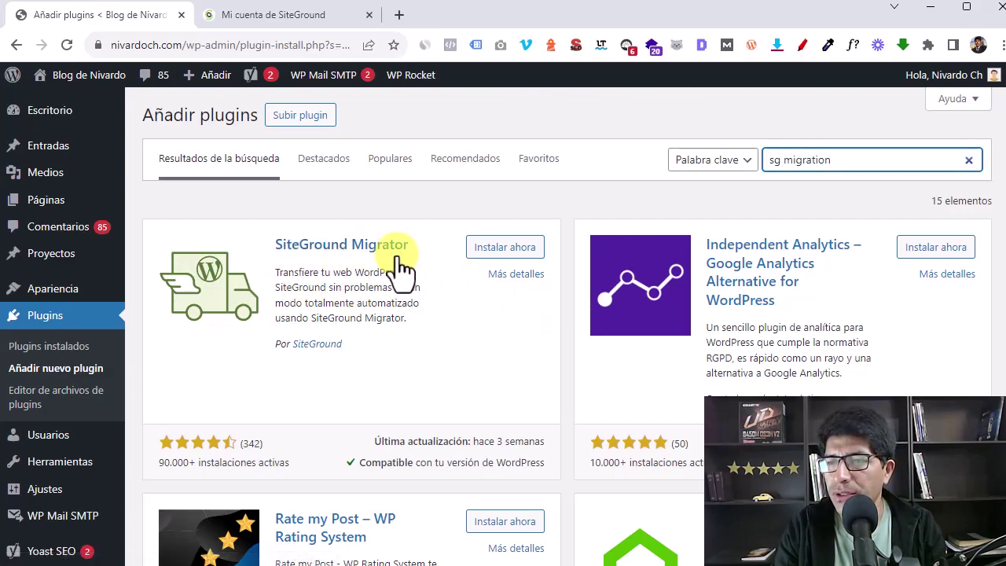
left_click(505, 249)
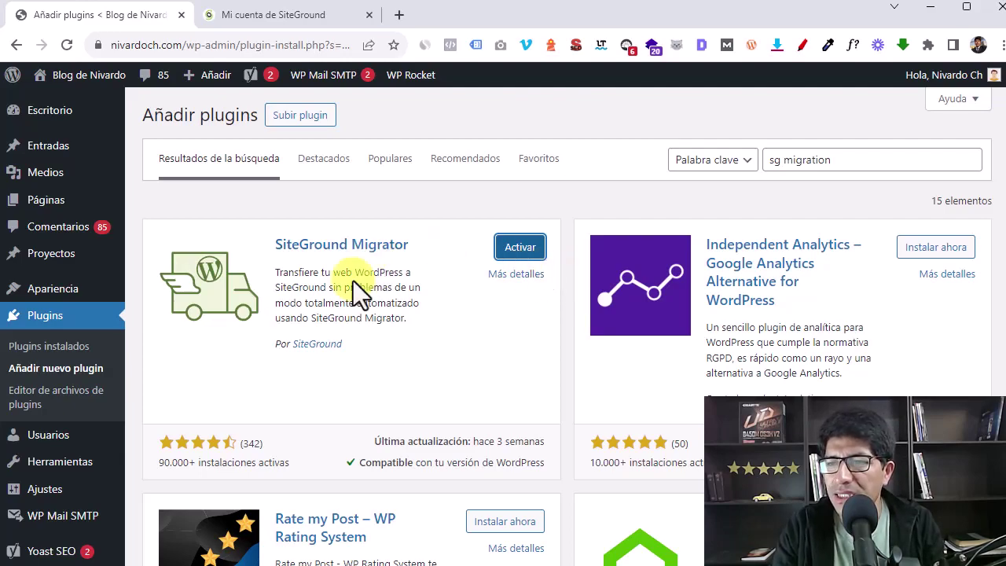
left_click(513, 249)
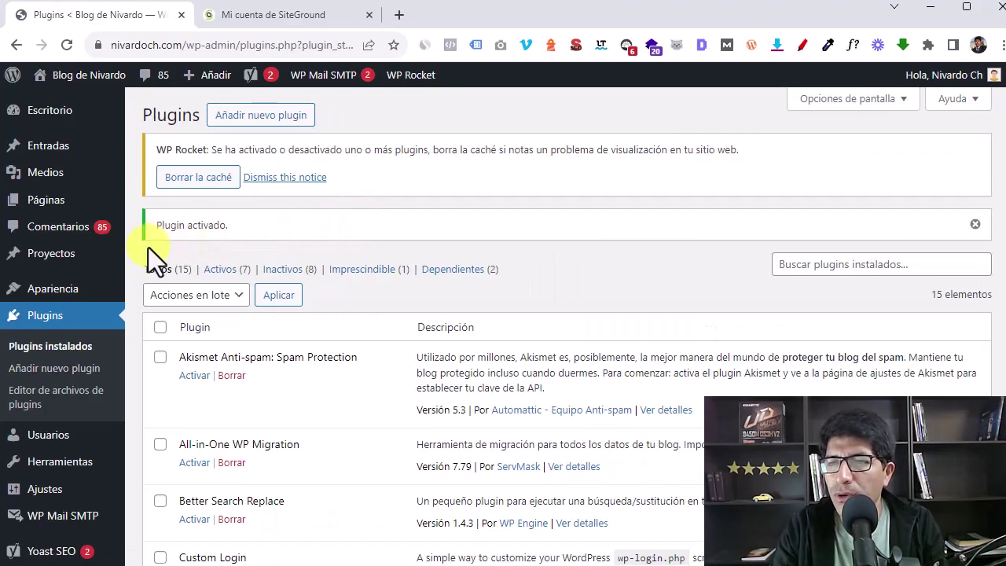
Open the SG Migrator page in WordPress, then view SiteGround's ¡Todo listo! confirmation
scroll(78, 288, "down", 3)
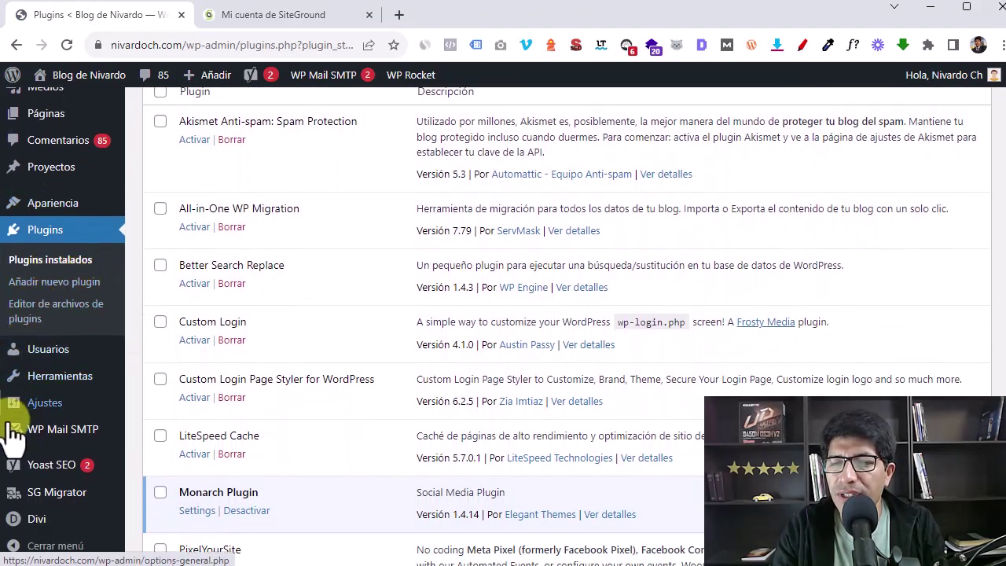
left_click(57, 496)
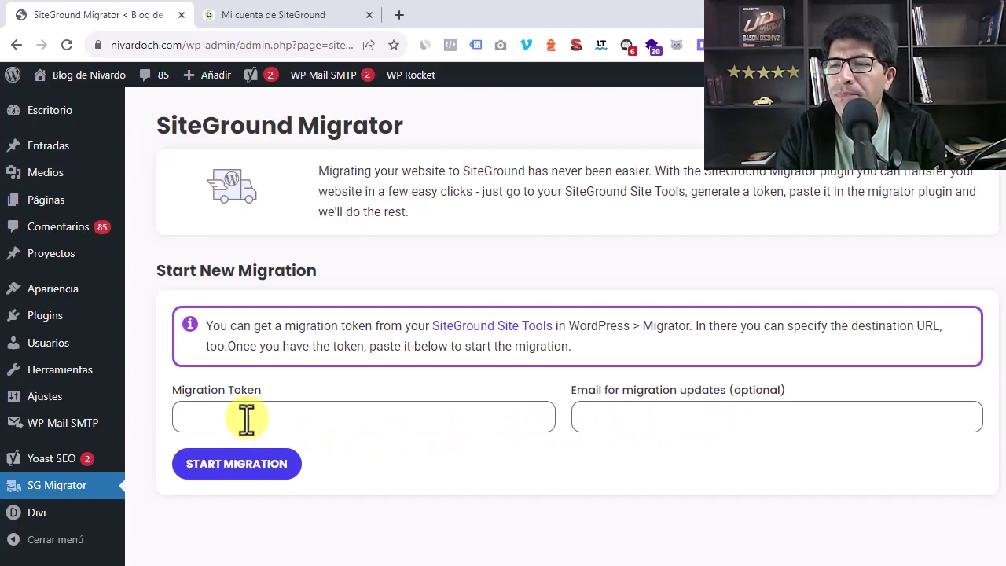
left_click(289, 15)
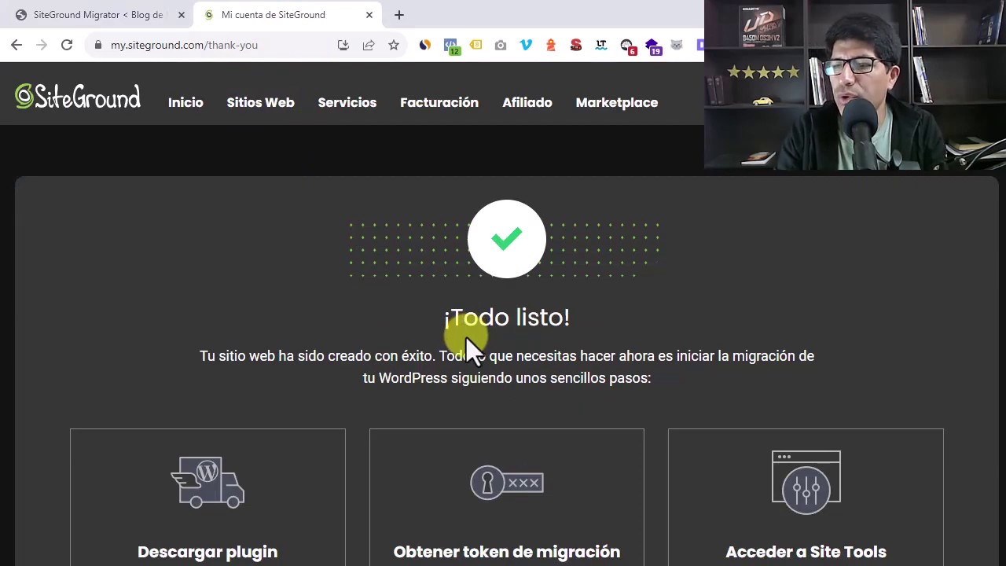
Copy the SiteGround migration token and focus WordPress's empty Migration Token field
scroll(420, 309, "down", 3)
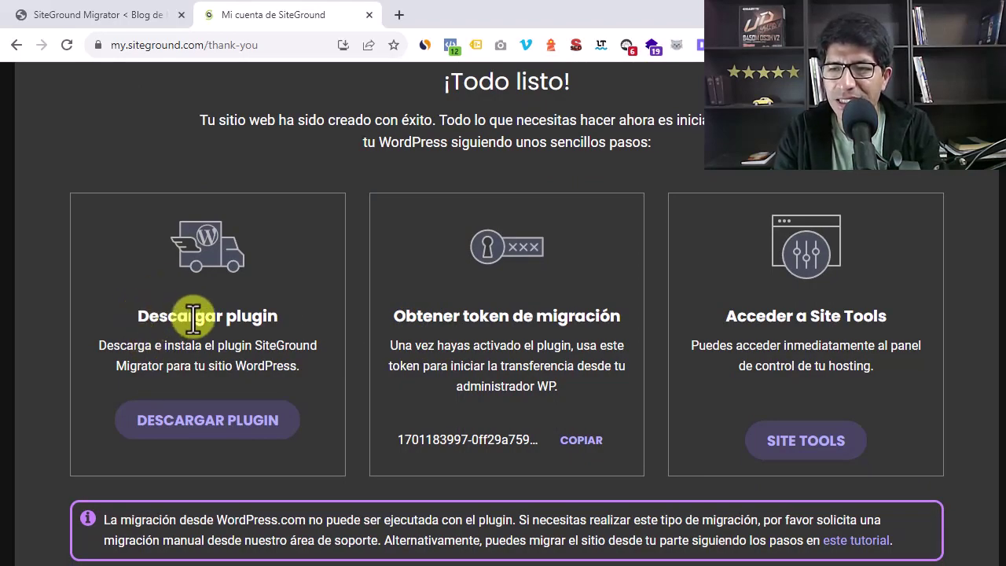
left_click(73, 20)
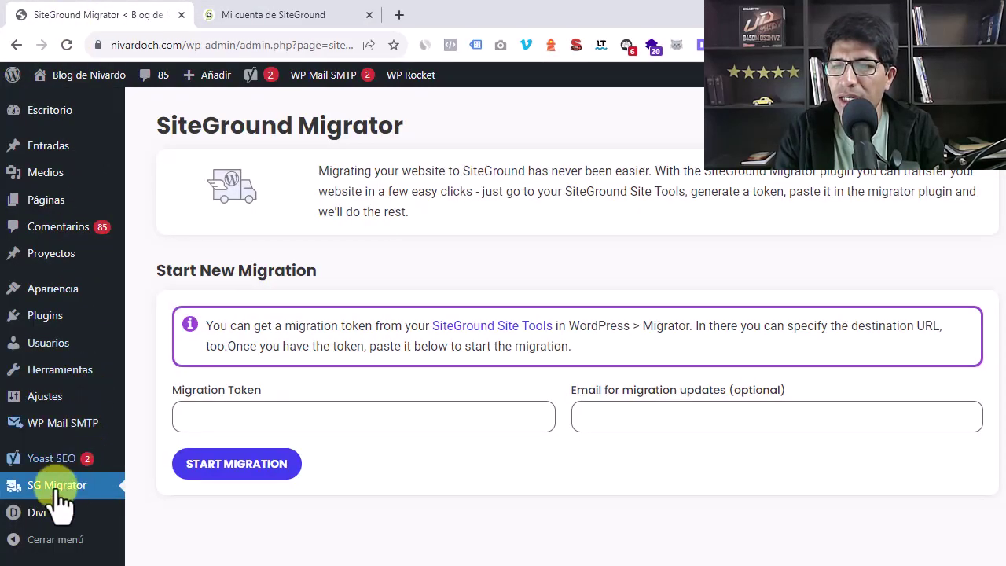
left_click(255, 14)
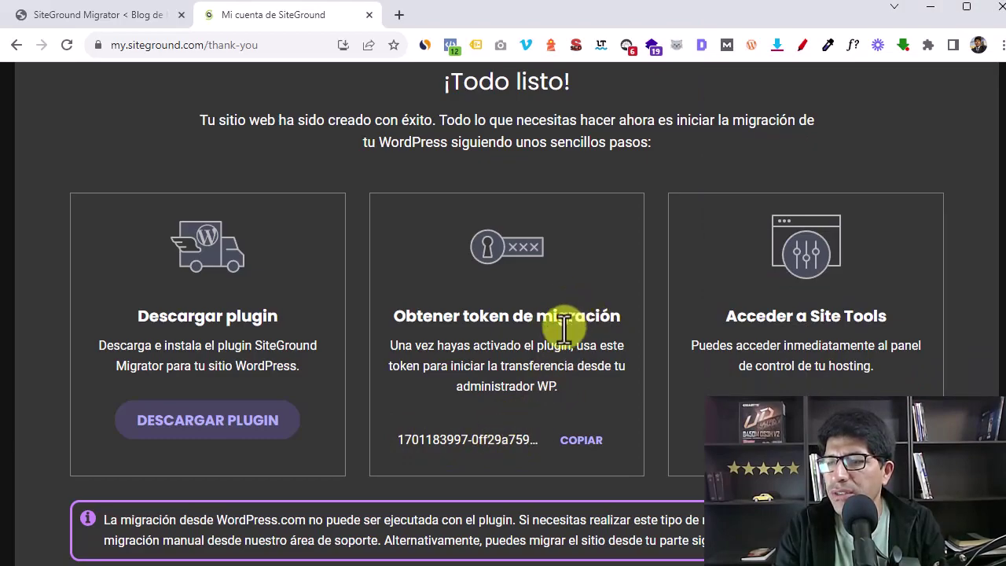
scroll(579, 456, "down", 1)
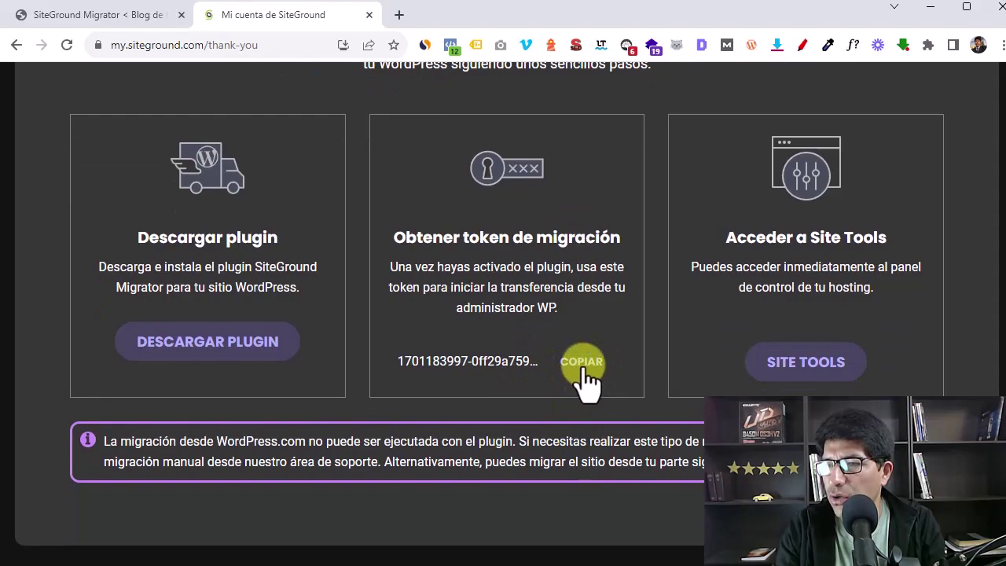
left_click(580, 363)
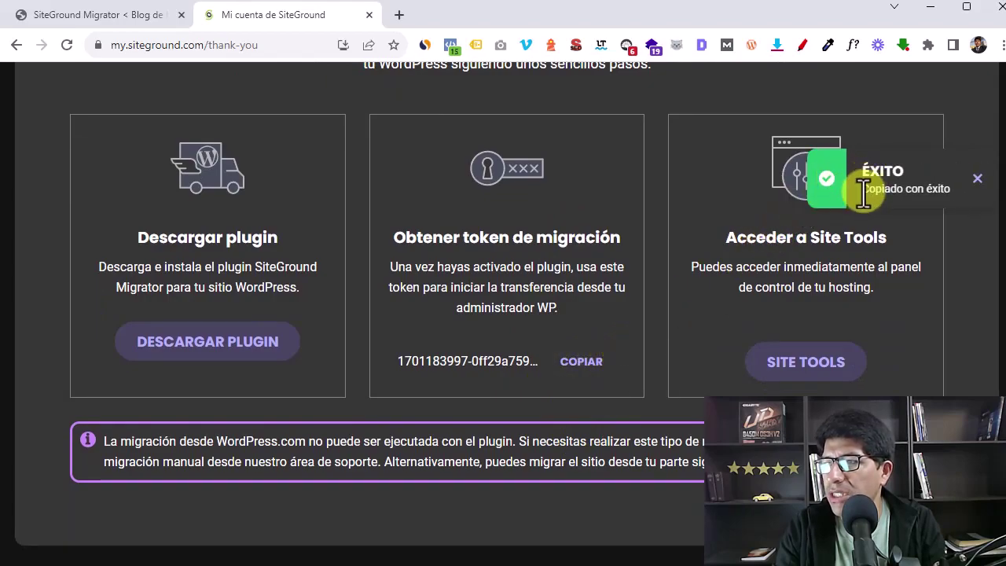
left_click(90, 13)
left_click(241, 416)
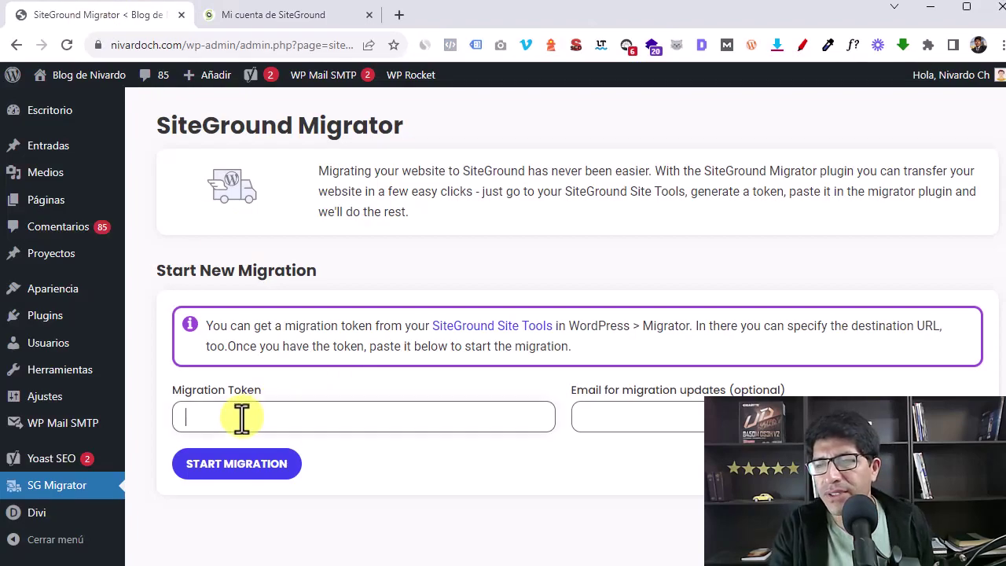
Paste the migration token and enter an e-mail address for migration updates
key("ctrl+v")
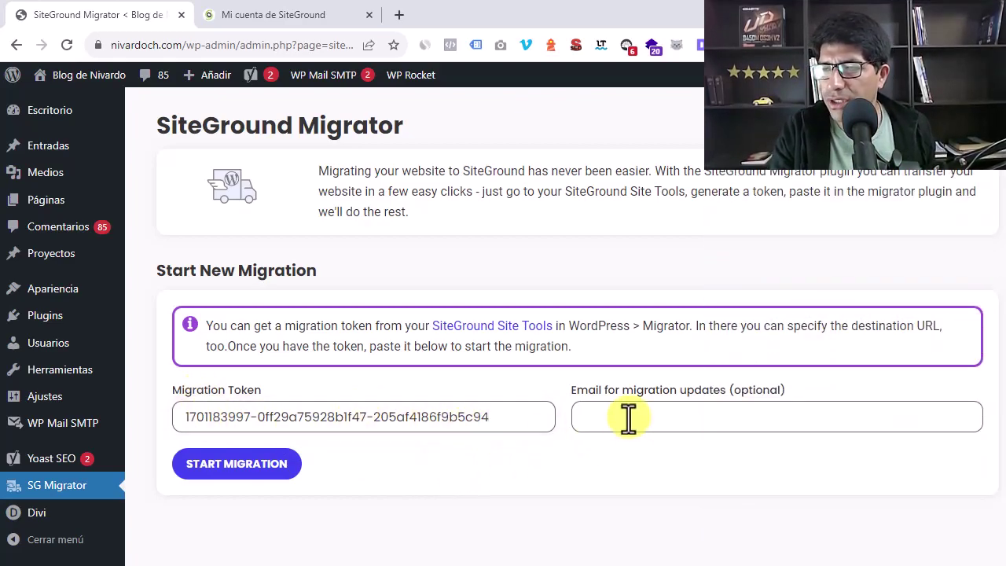
left_click(586, 420)
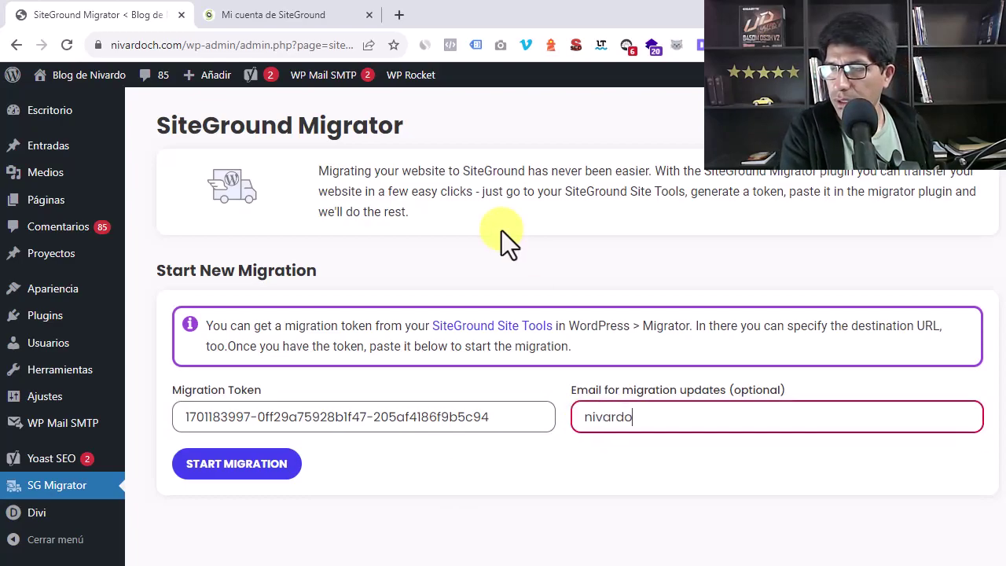
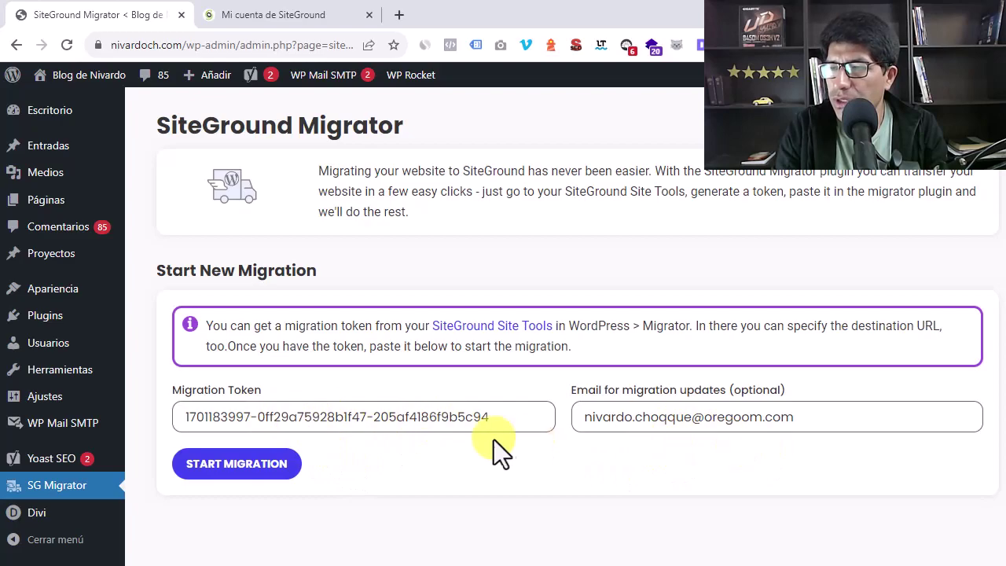
Check the SiteGround account page, then come back to the filled migrator form
left_click(279, 14)
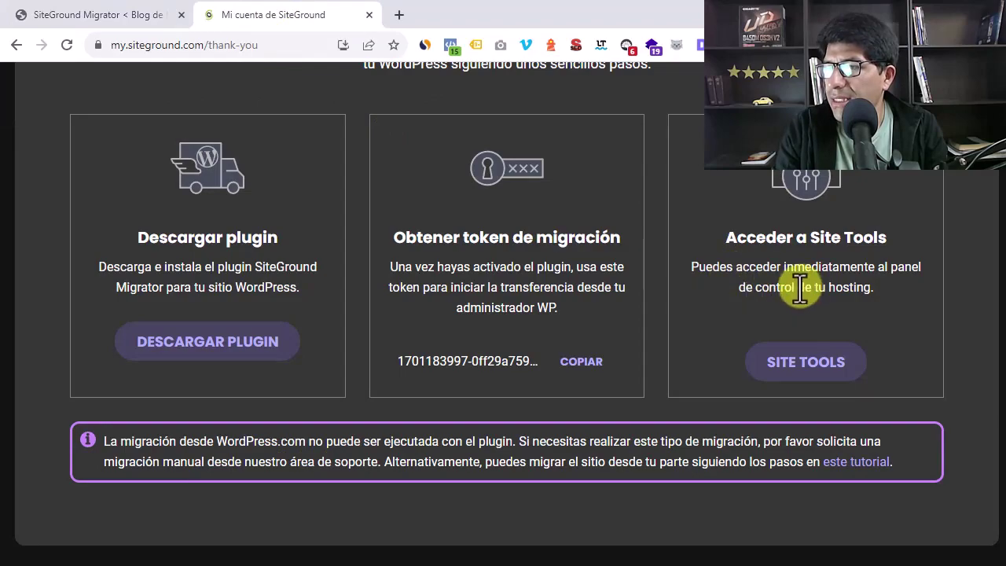
scroll(777, 282, "up", 3)
scroll(776, 282, "down", 3)
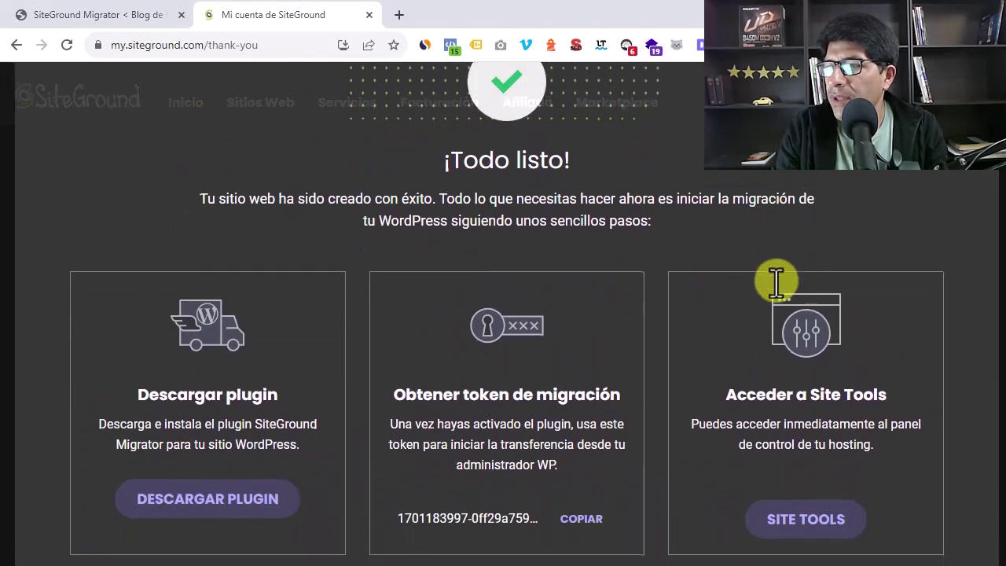
scroll(778, 283, "up", 2)
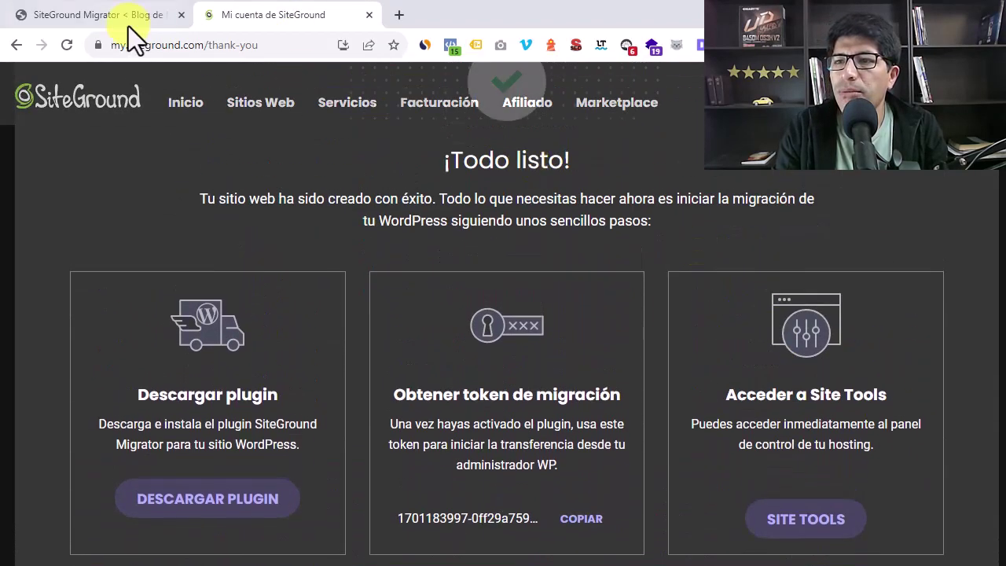
left_click(108, 22)
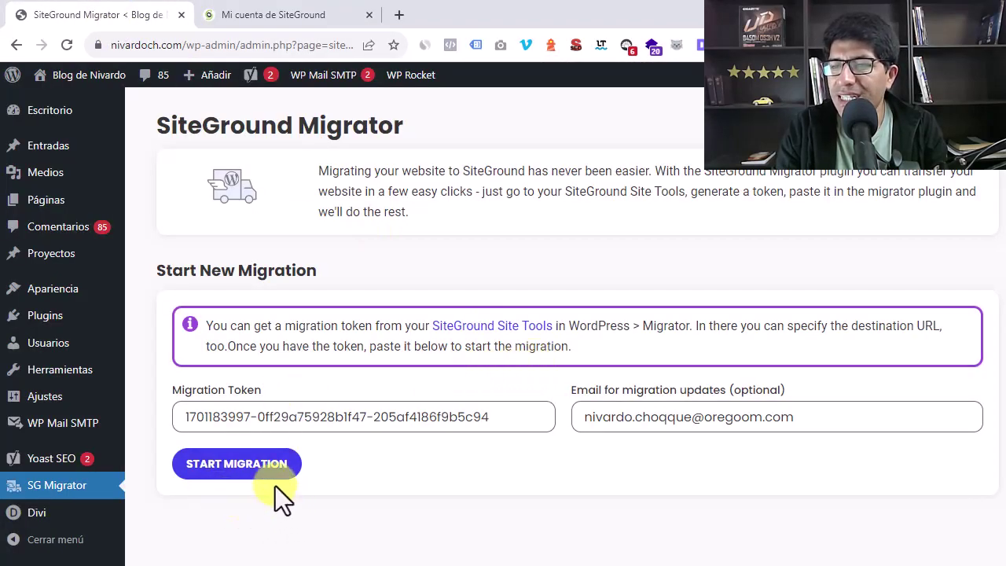
Start the migration and highlight the new nivardoc6.sg-host.com domain in the notice
left_click(234, 465)
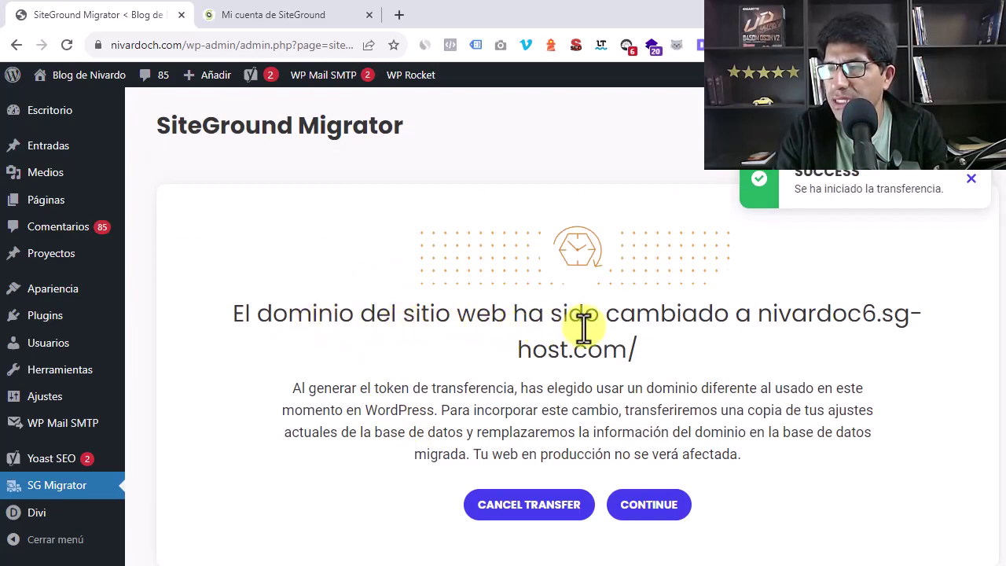
left_click_drag(772, 315, 629, 350)
left_click(675, 369)
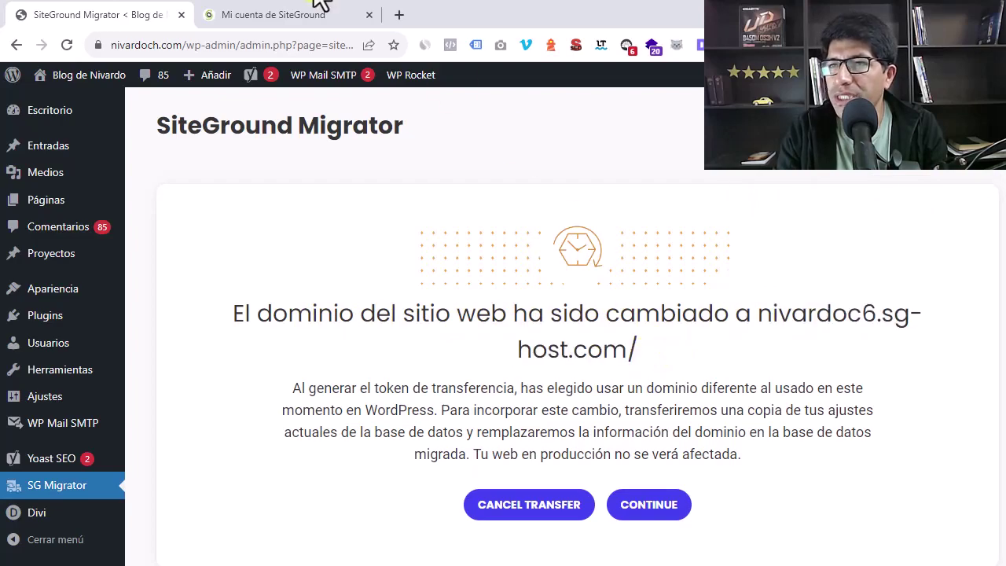
Compare with the SiteGround account page, then return to the domain-change notice
left_click(288, 18)
scroll(620, 258, "up", 3)
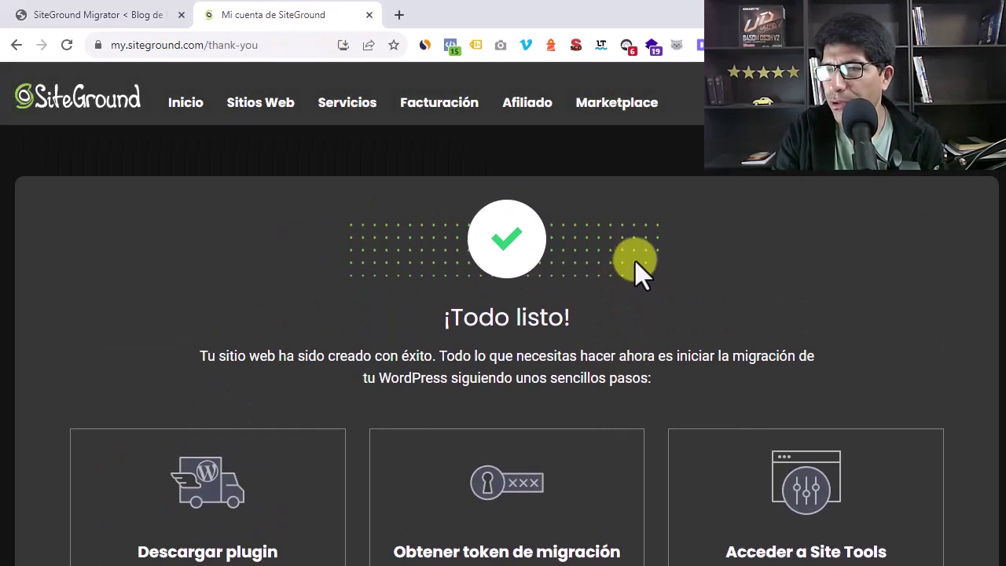
left_click(140, 19)
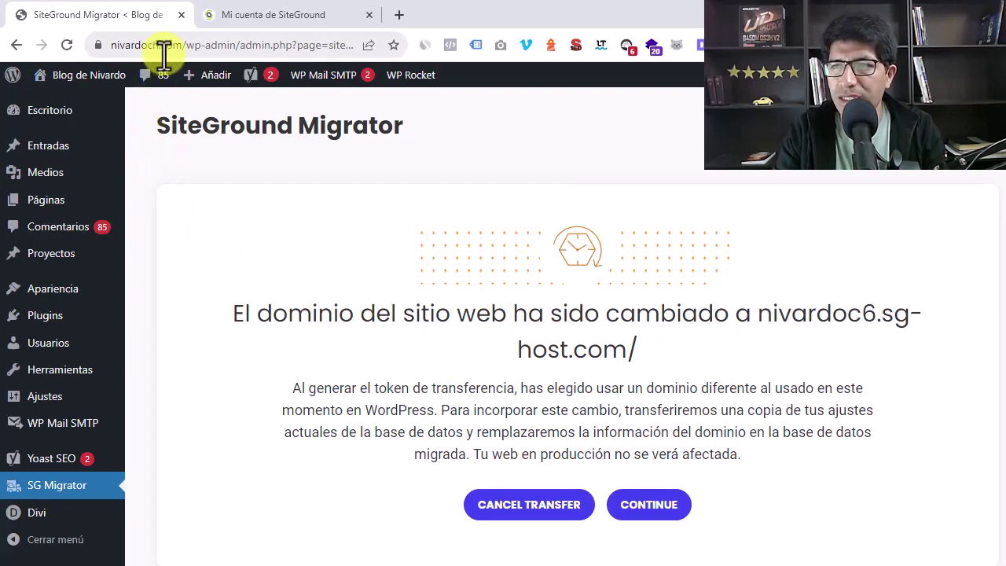
left_click(281, 16)
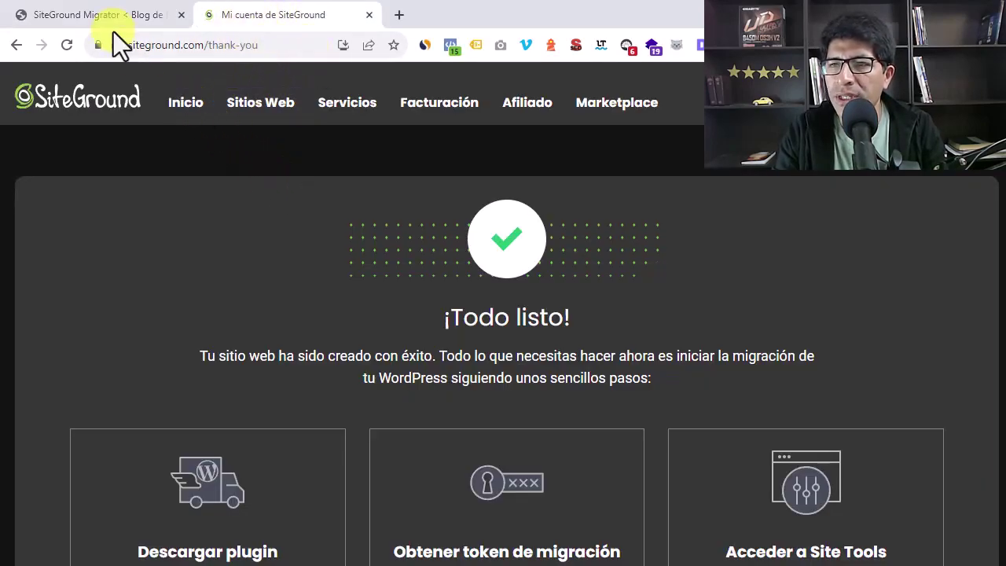
left_click(110, 18)
scroll(512, 403, "down", 2)
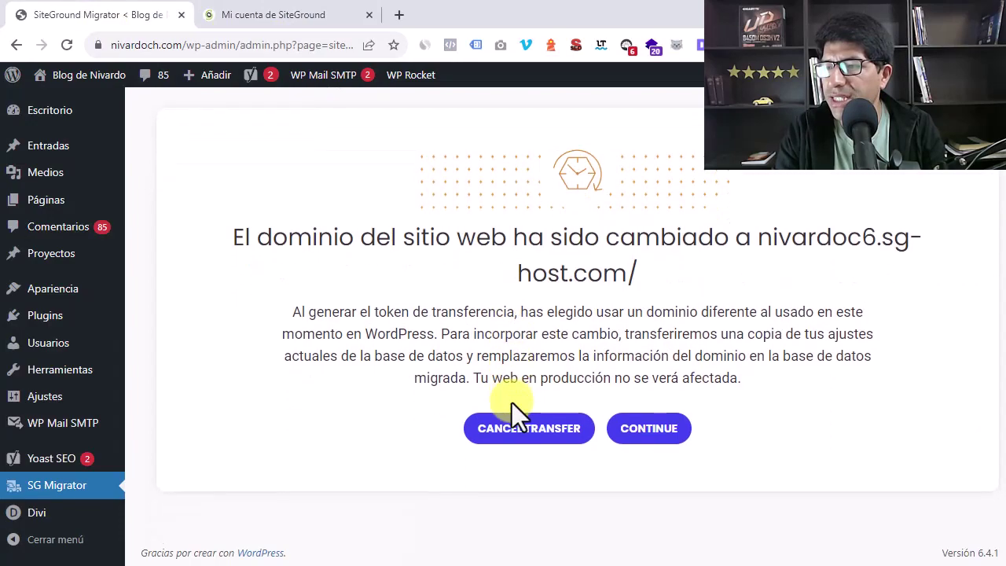
Continue the transfer to nivardoc6.sg-host.com, checking the SiteGround account page while it progresses
left_click(651, 432)
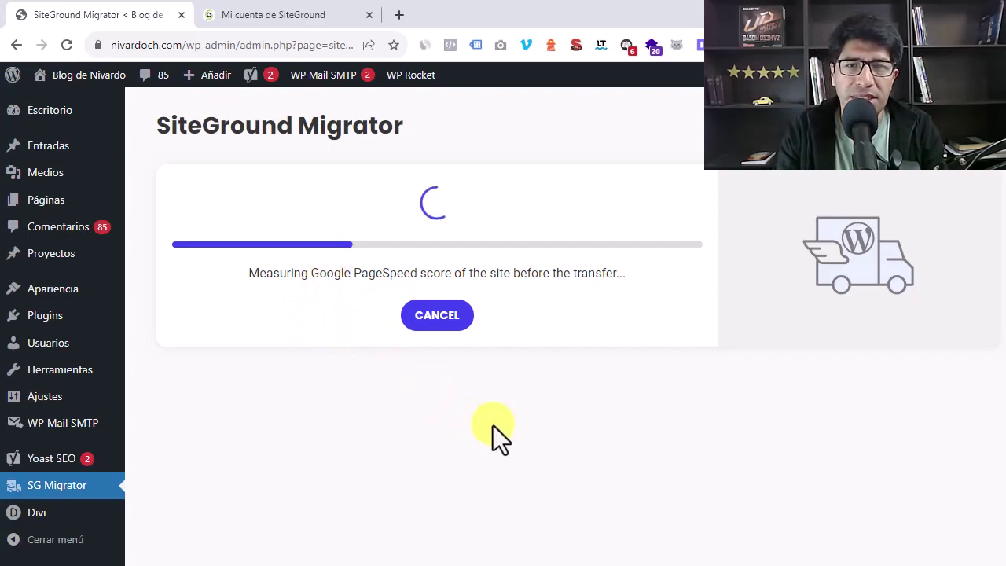
left_click(266, 18)
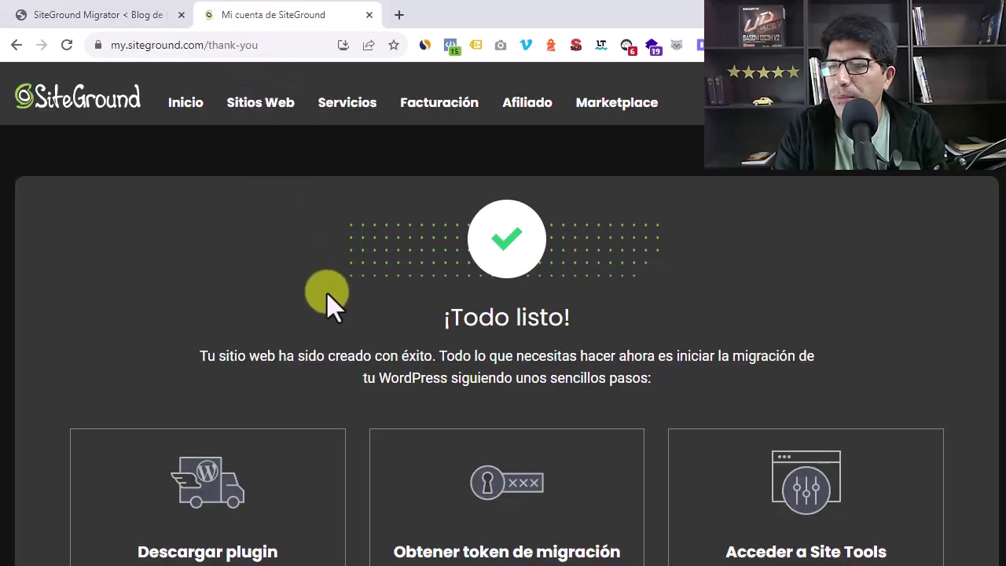
scroll(326, 302, "down", 3)
scroll(299, 259, "up", 3)
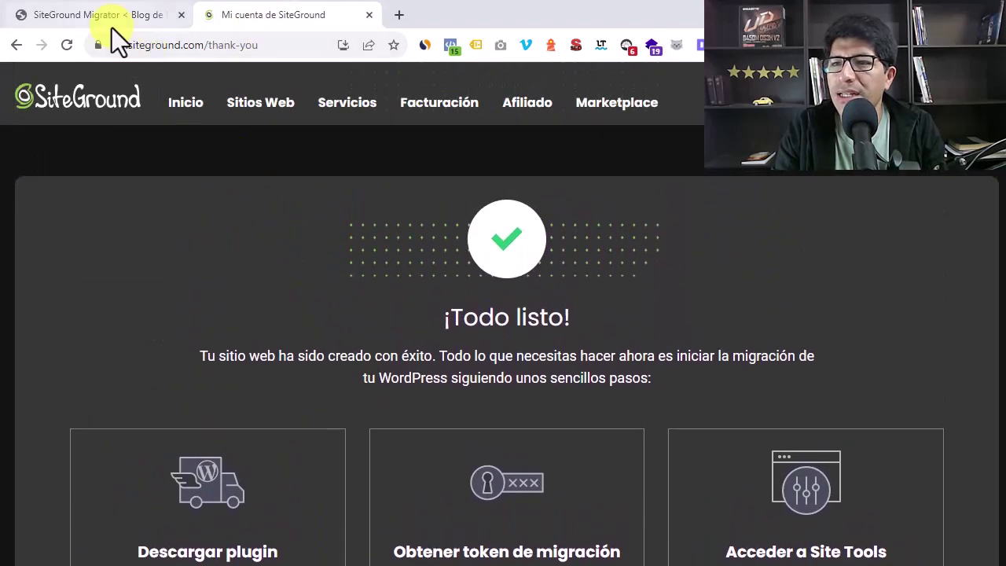
left_click(111, 22)
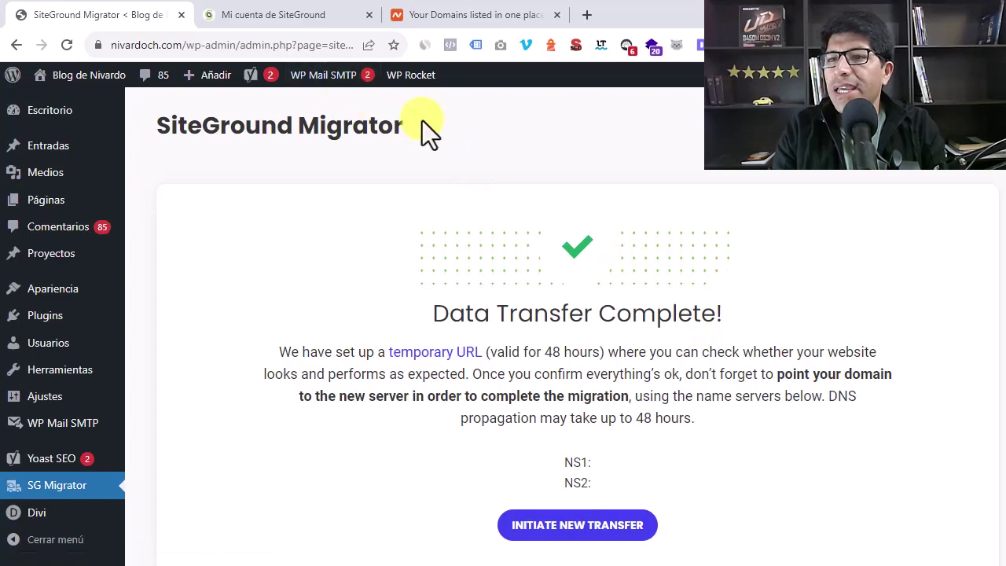
Open Site Tools for nivardoc6.sg-host.com from the SiteGround account page and review its pinned tools
left_click(267, 15)
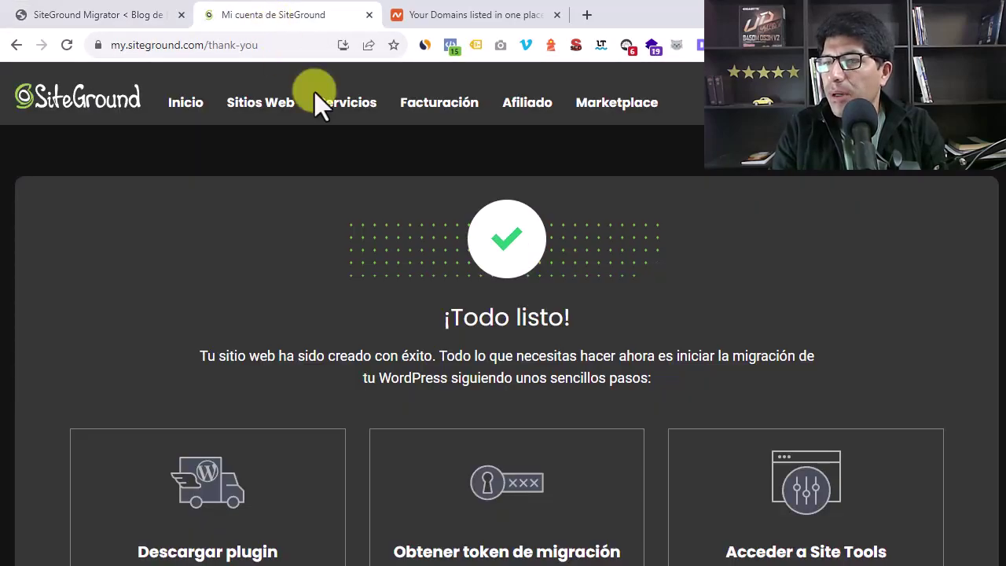
scroll(641, 249, "down", 3)
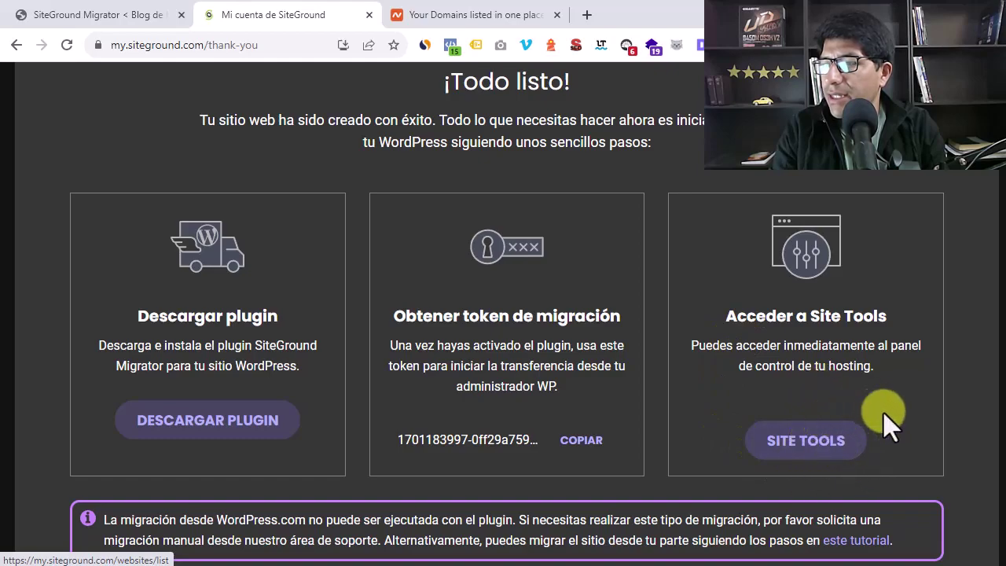
left_click(798, 443)
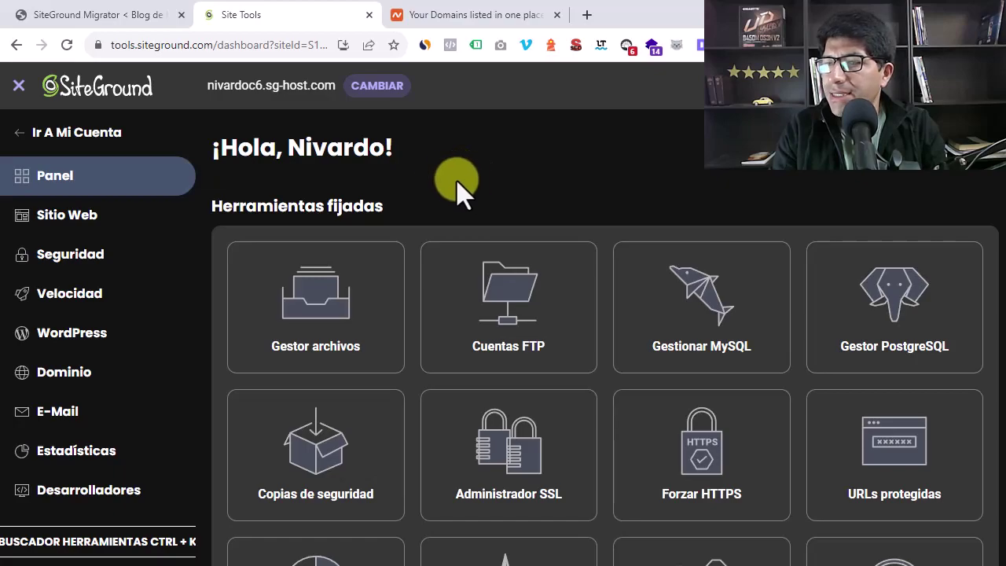
scroll(217, 206, "down", 3)
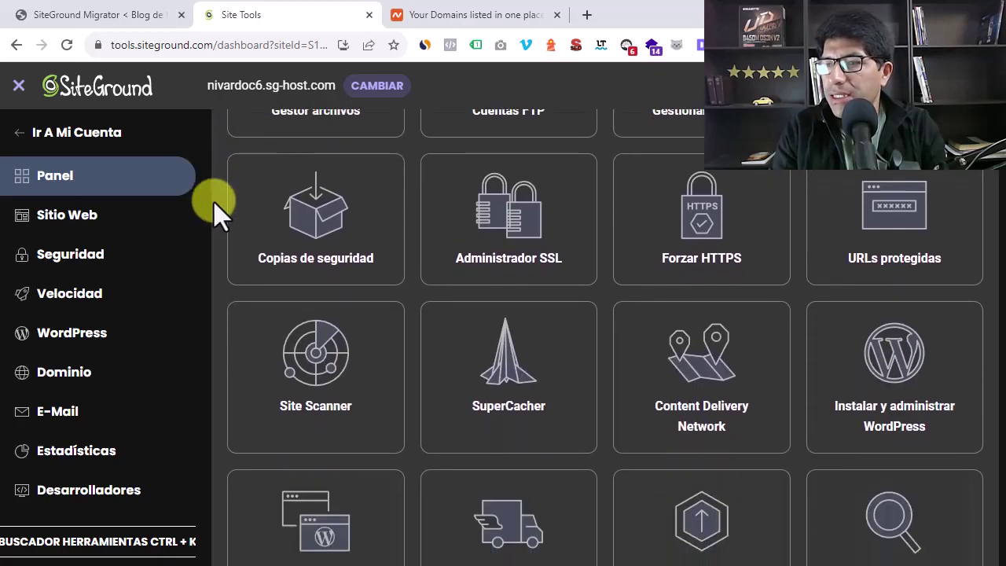
scroll(214, 202, "down", 3)
scroll(214, 205, "down", 3)
scroll(214, 206, "up", 8)
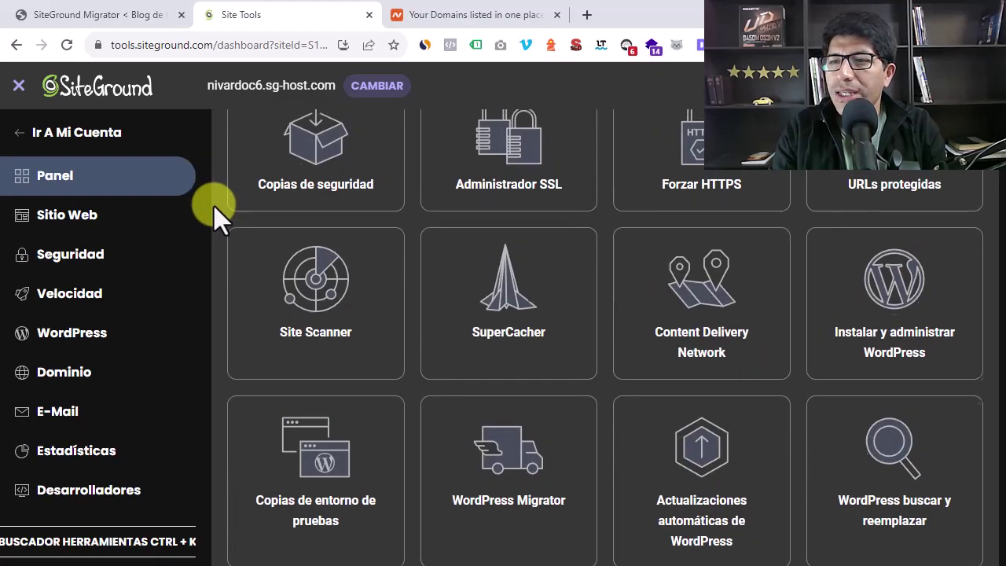
scroll(214, 206, "up", 1)
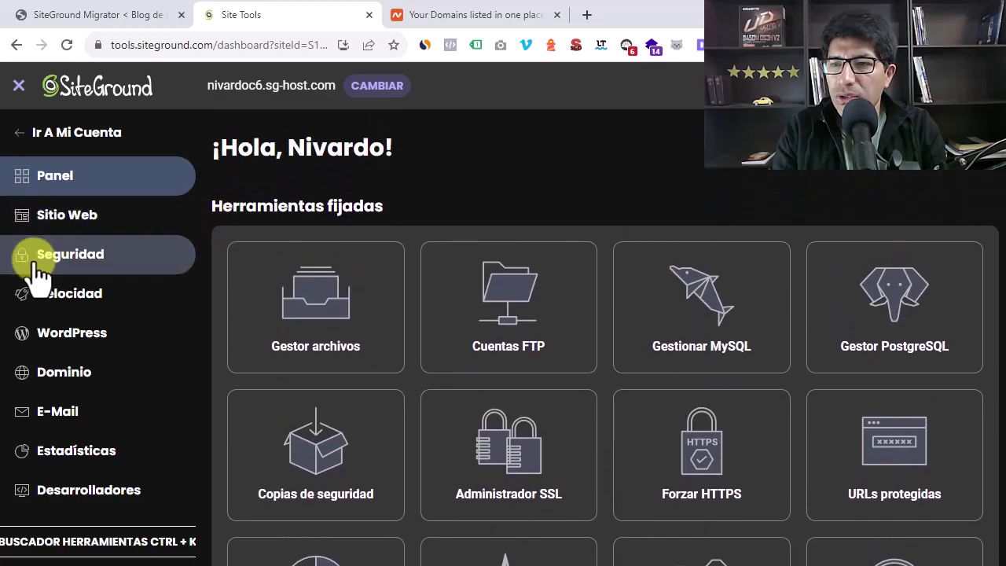
Browse public_html > wp-content > plugins in File Manager, then return to the Data Transfer Complete page
left_click(325, 315)
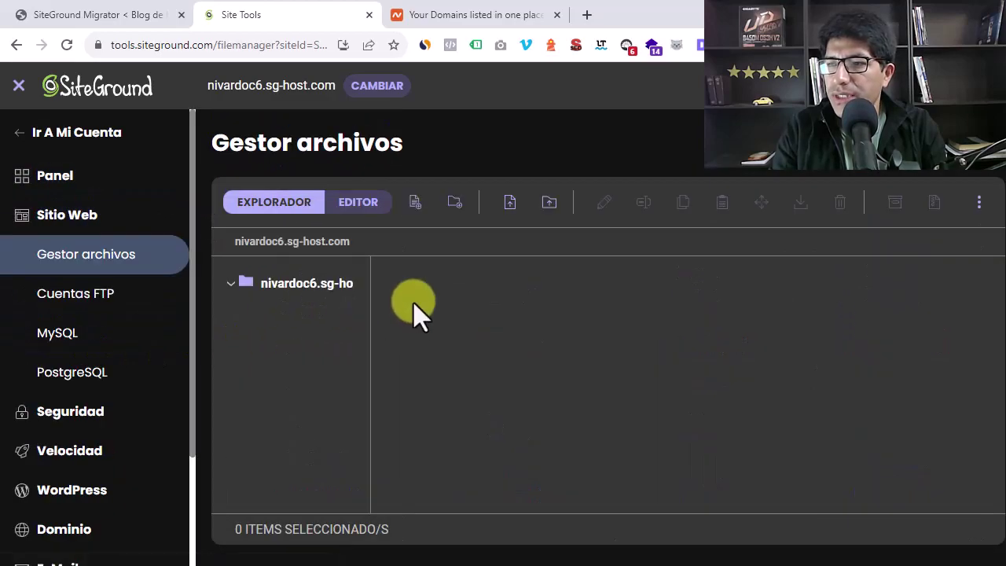
double_click(434, 323)
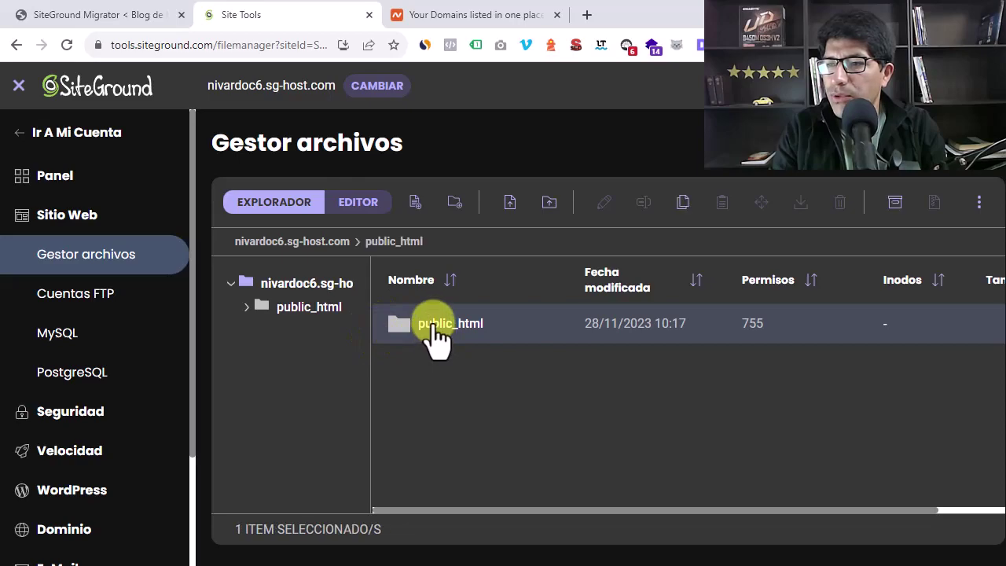
scroll(487, 346, "down", 8)
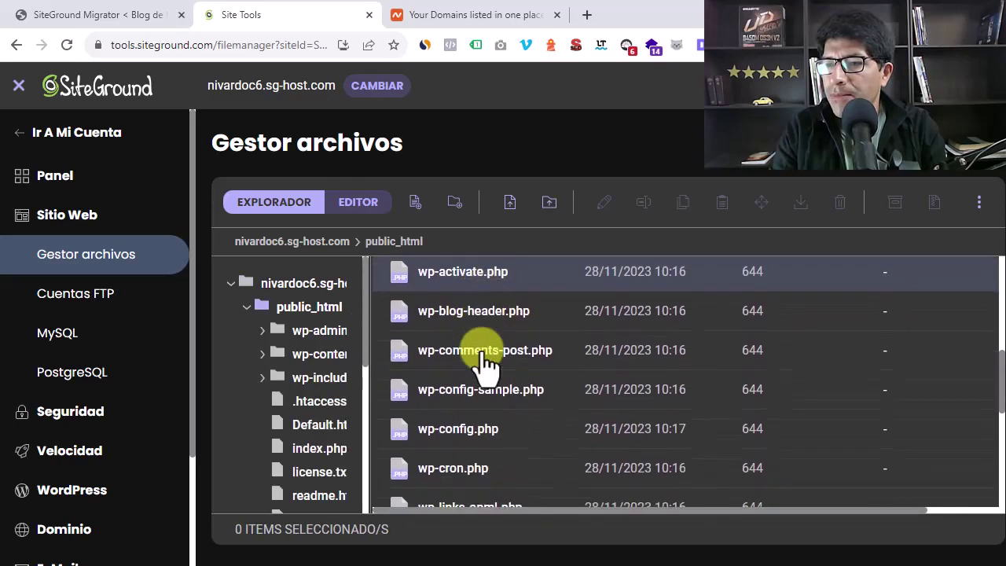
scroll(486, 364, "up", 8)
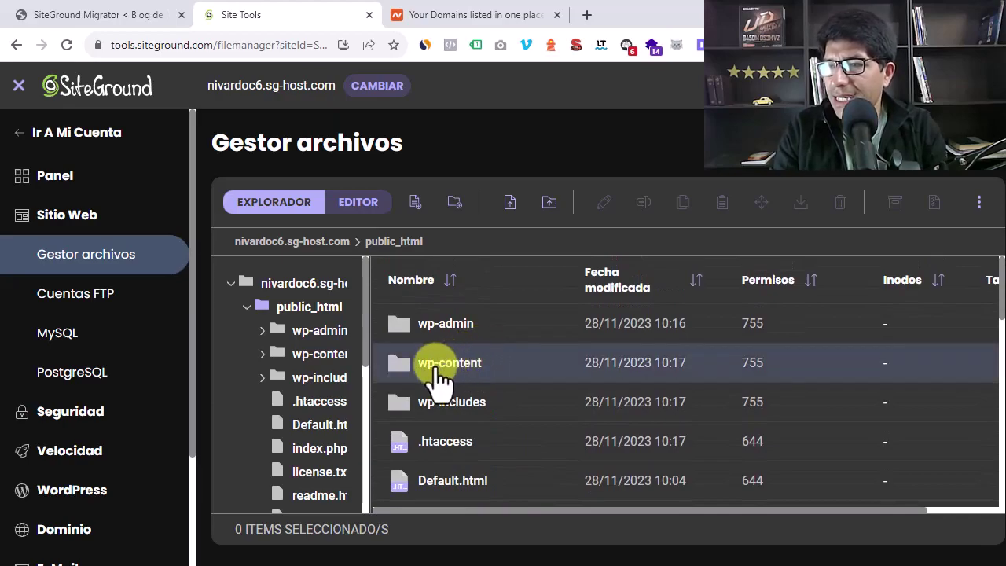
double_click(439, 370)
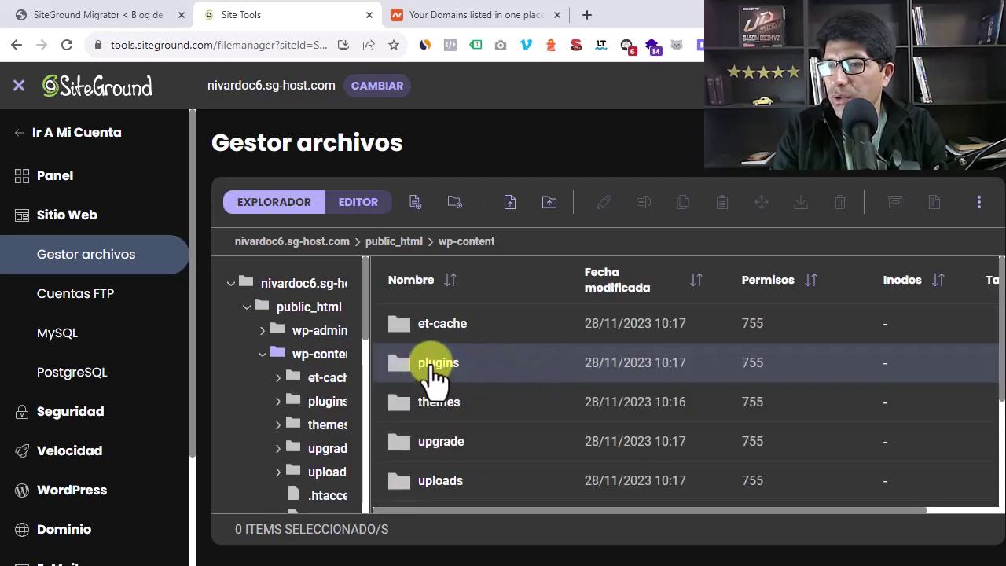
double_click(434, 366)
scroll(512, 375, "down", 3)
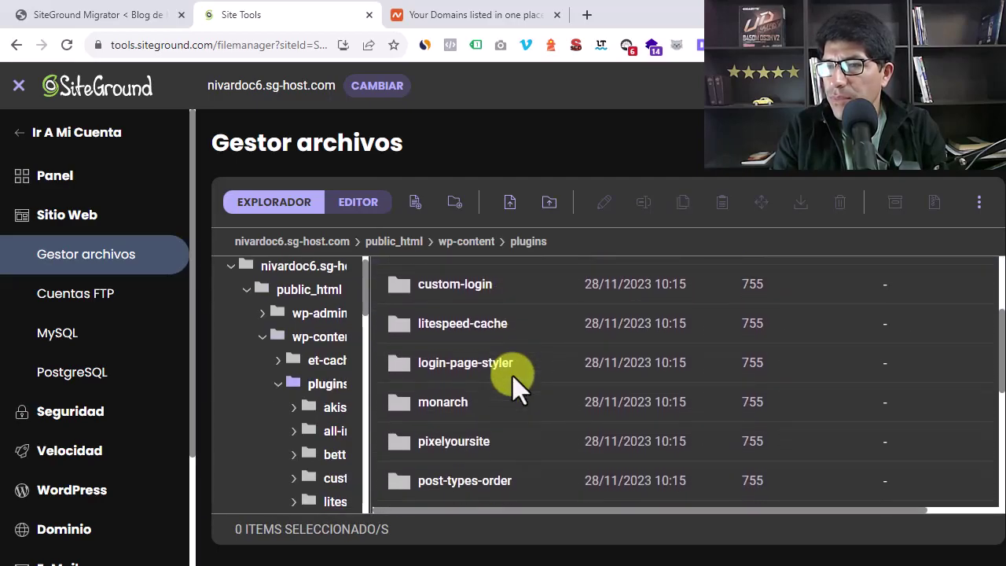
scroll(512, 376, "down", 3)
scroll(512, 376, "up", 4)
scroll(513, 381, "up", 3)
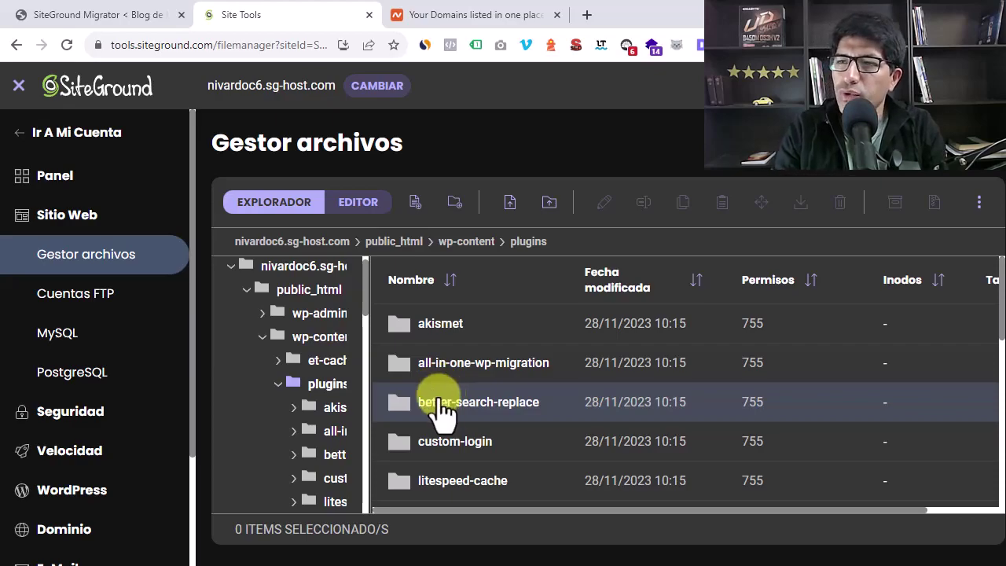
left_click(73, 16)
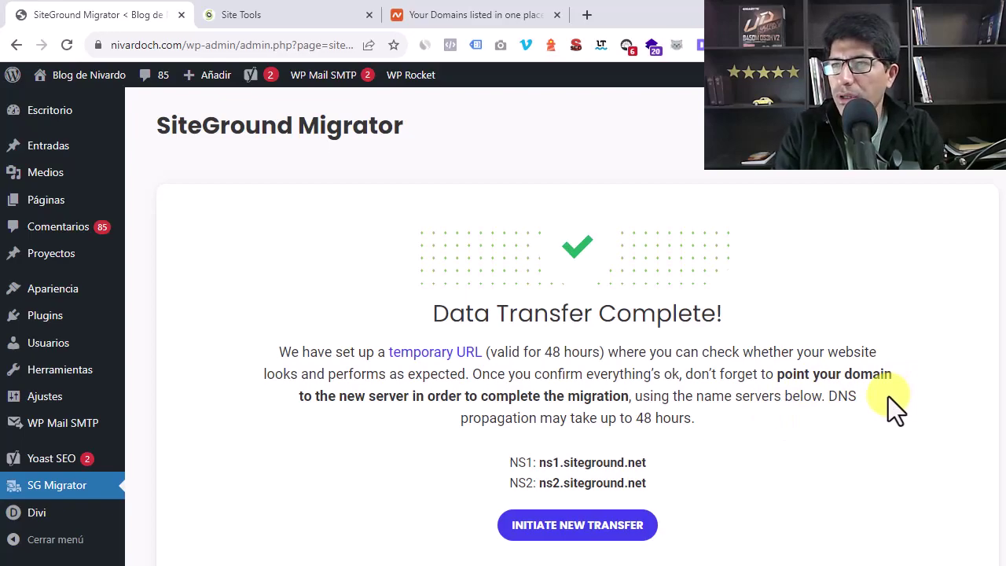
Review the ns1/ns2.siteground.net nameservers on the Migrator page, then open Namecheap's domain list
left_click(286, 18)
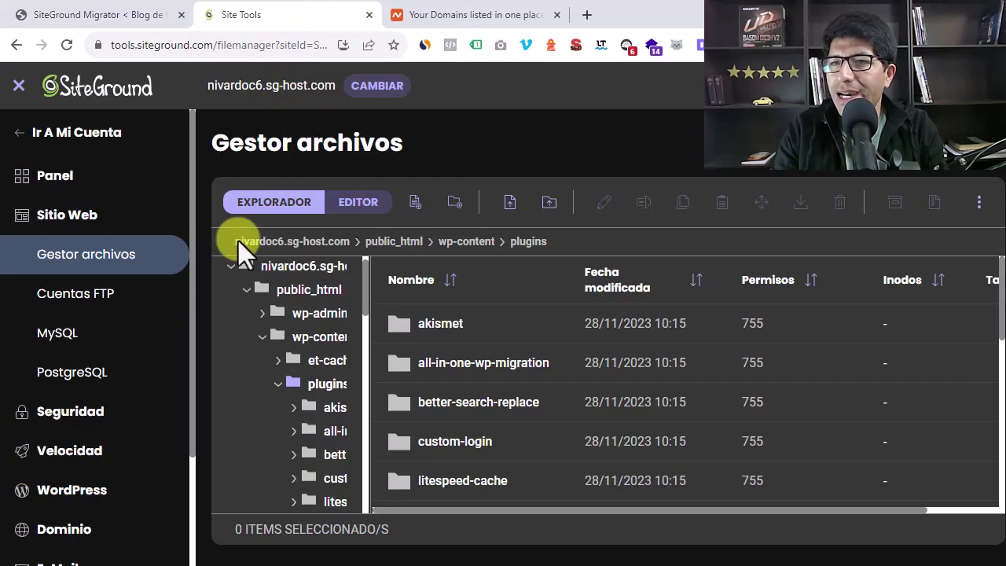
left_click(100, 19)
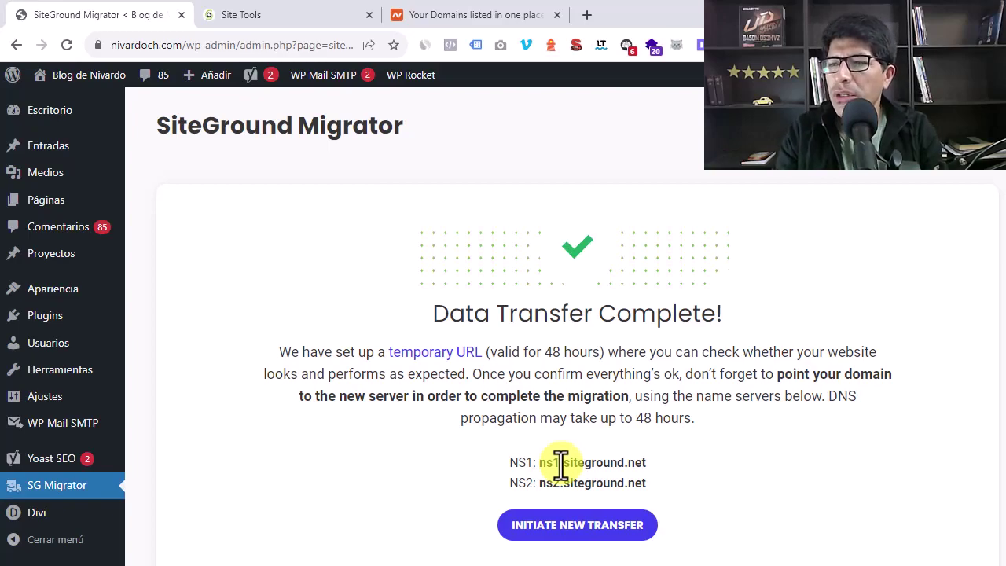
left_click(470, 16)
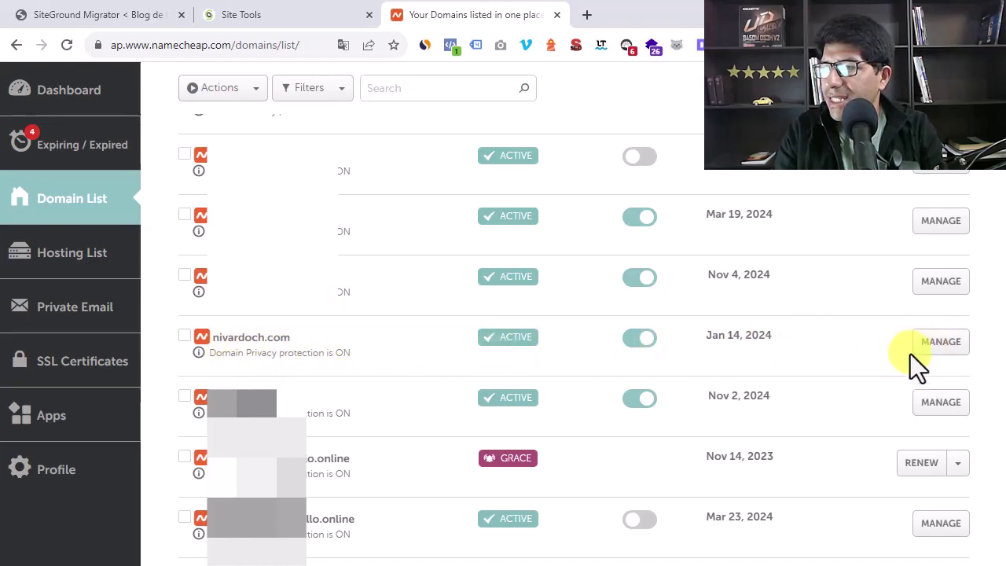
Manage the blog domain and delete the old dns1.sered.net and dns2.sered.net nameservers
left_click(946, 352)
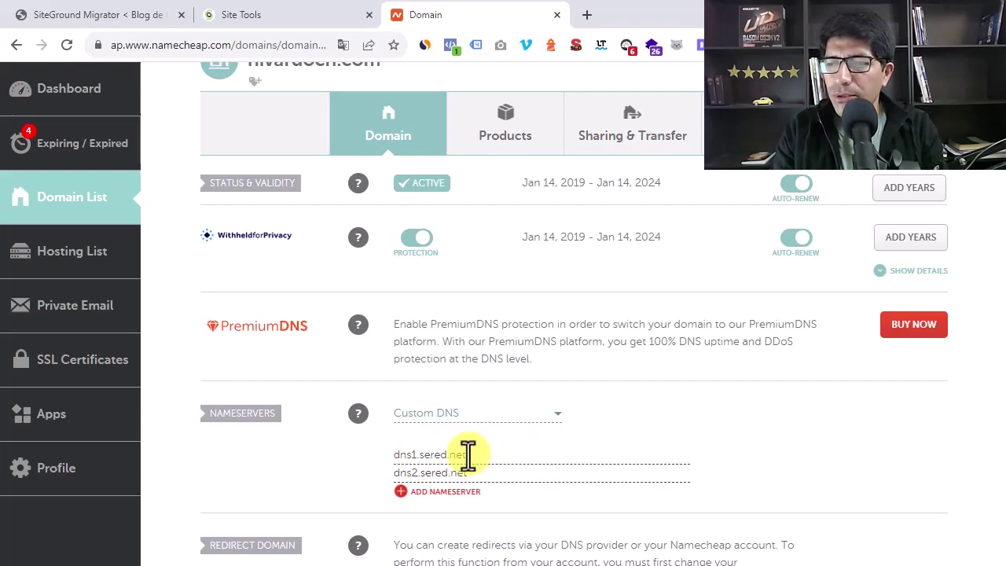
left_click_drag(471, 455, 353, 453)
key("BackSpace")
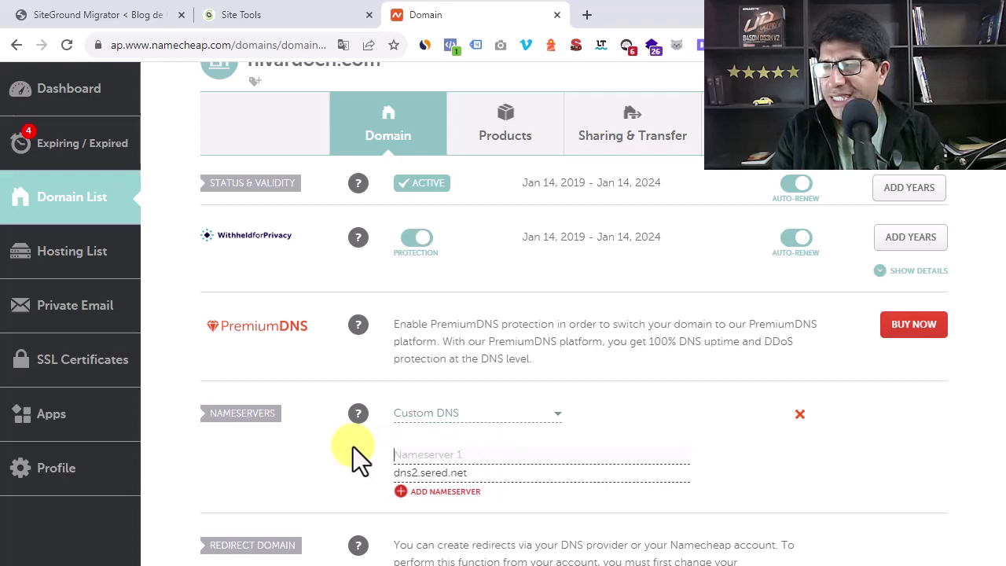
left_click_drag(483, 473, 401, 472)
key("BackSpace")
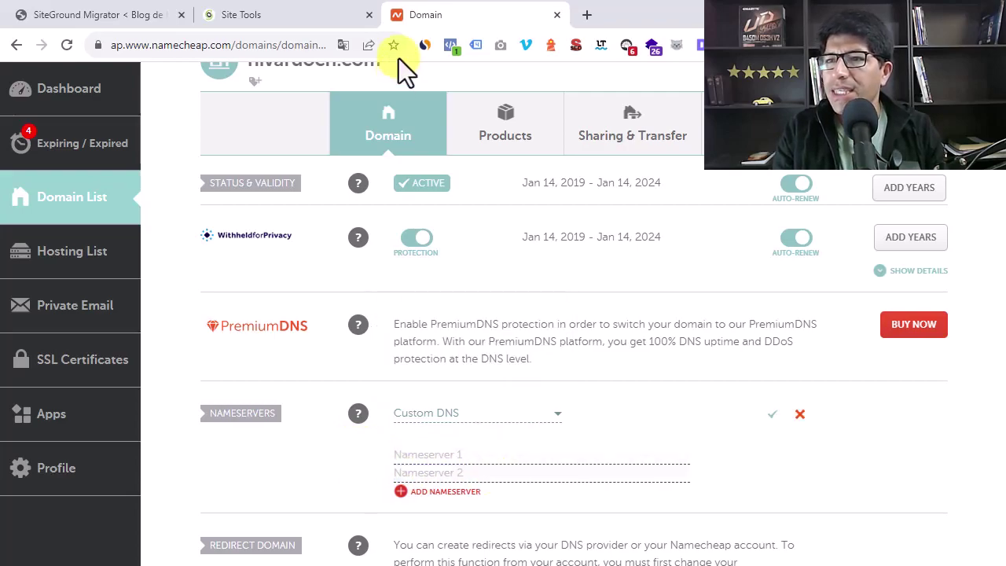
Copy ns1.siteground.net from the Migrator page into the first nameserver field
left_click(260, 16)
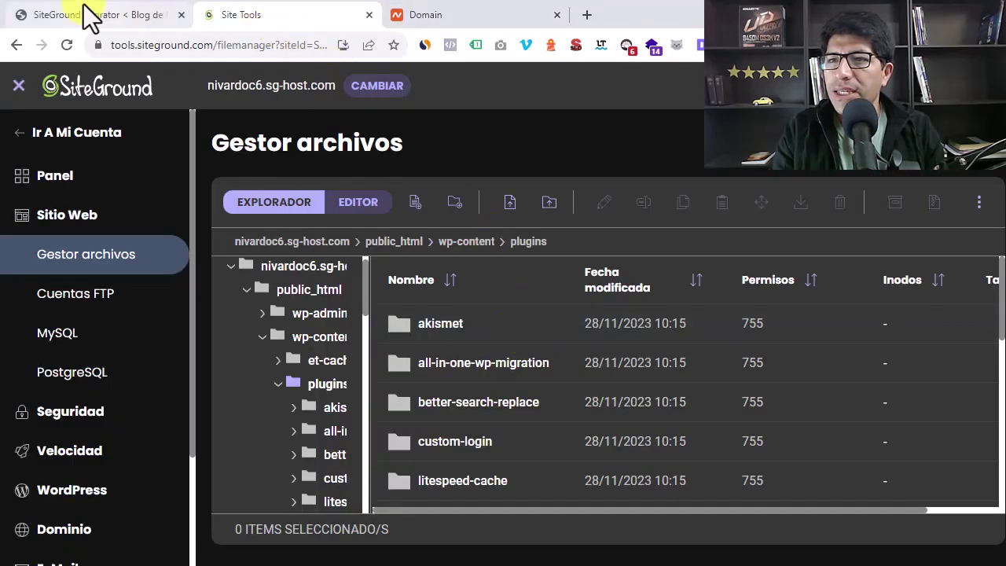
left_click(86, 16)
left_click_drag(647, 462, 538, 462)
key("ctrl+c")
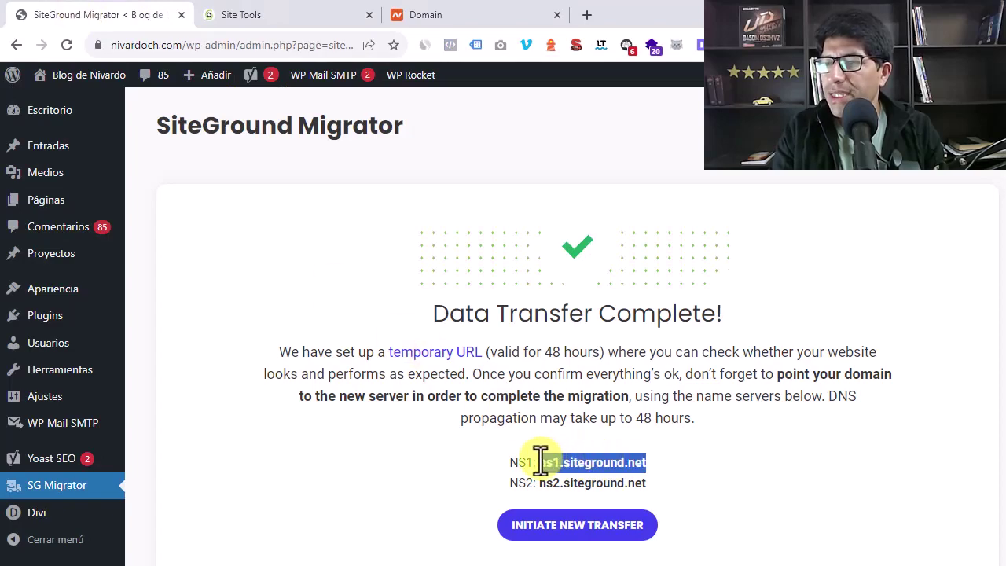
right_click(564, 469)
left_click(626, 227)
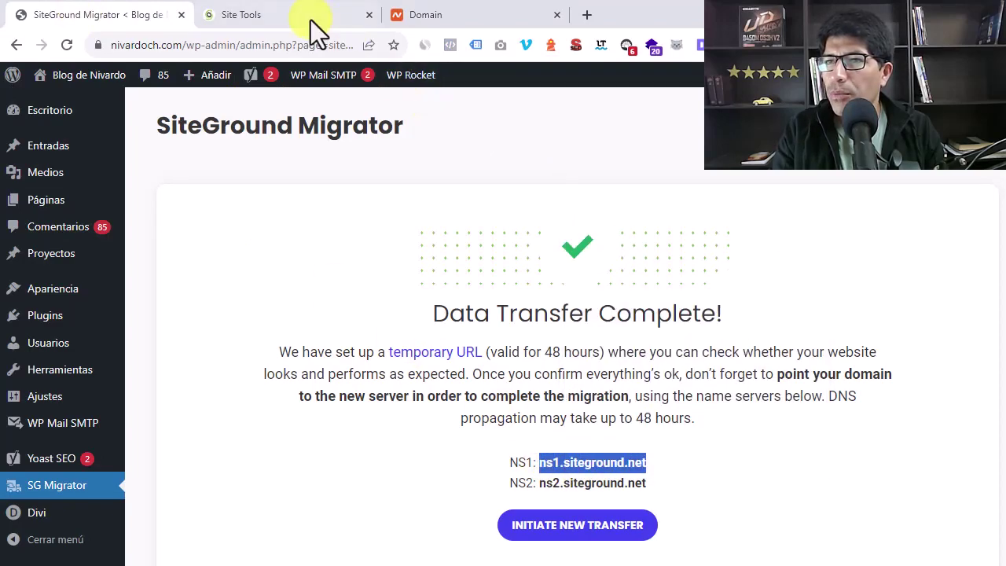
left_click(323, 17)
left_click(449, 16)
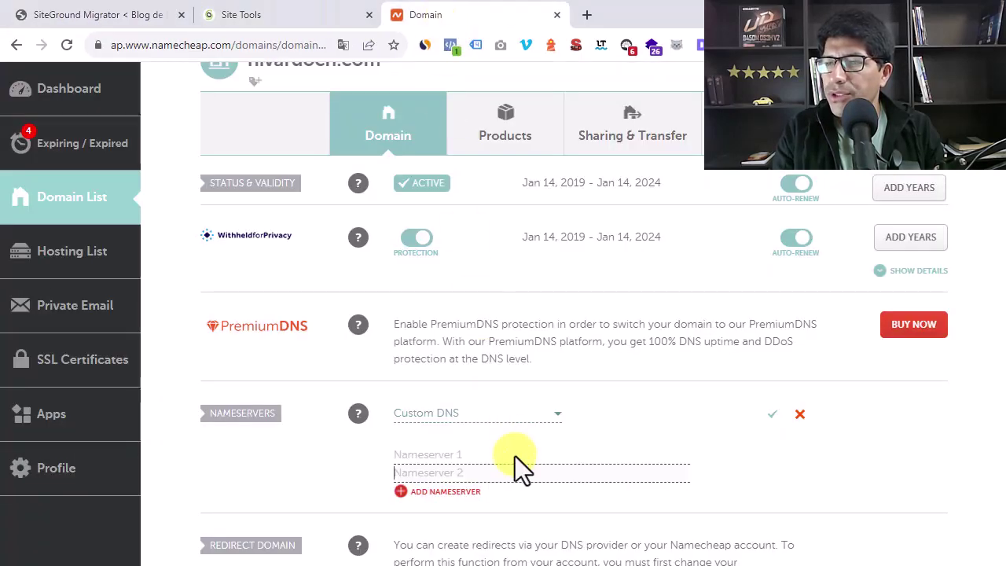
right_click(456, 454)
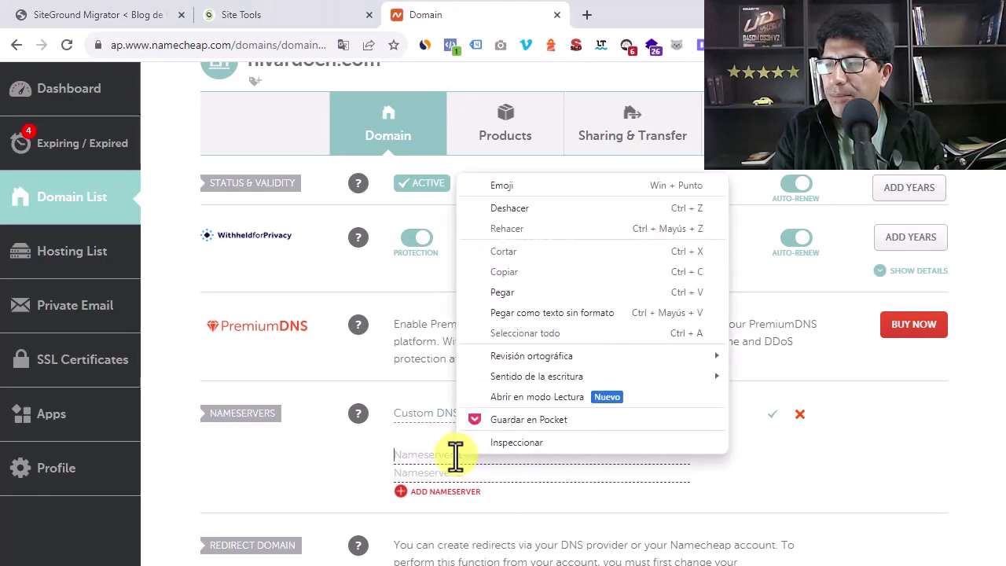
left_click(510, 292)
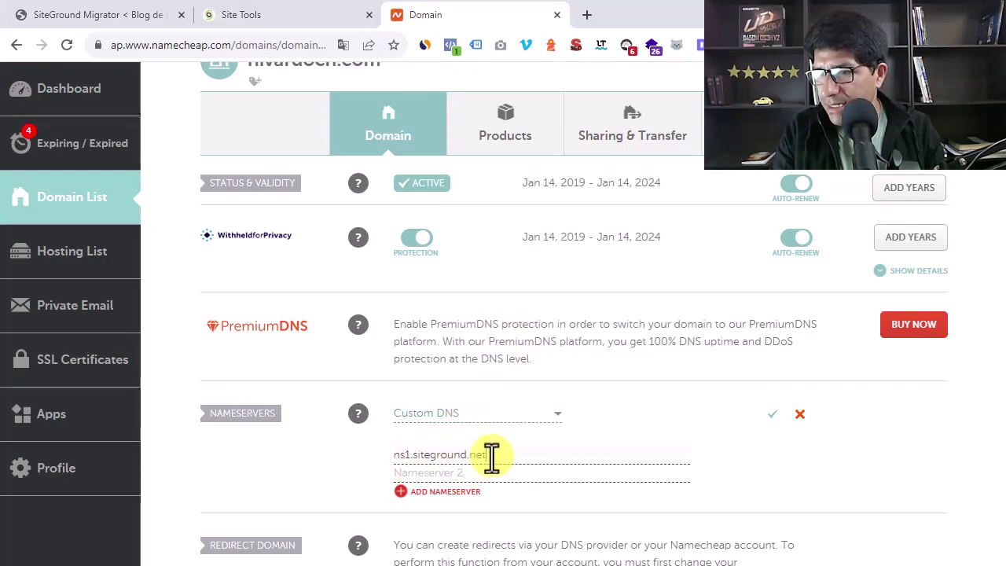
Copy ns2.siteground.net into the second nameserver field and save the custom DNS
left_click(98, 16)
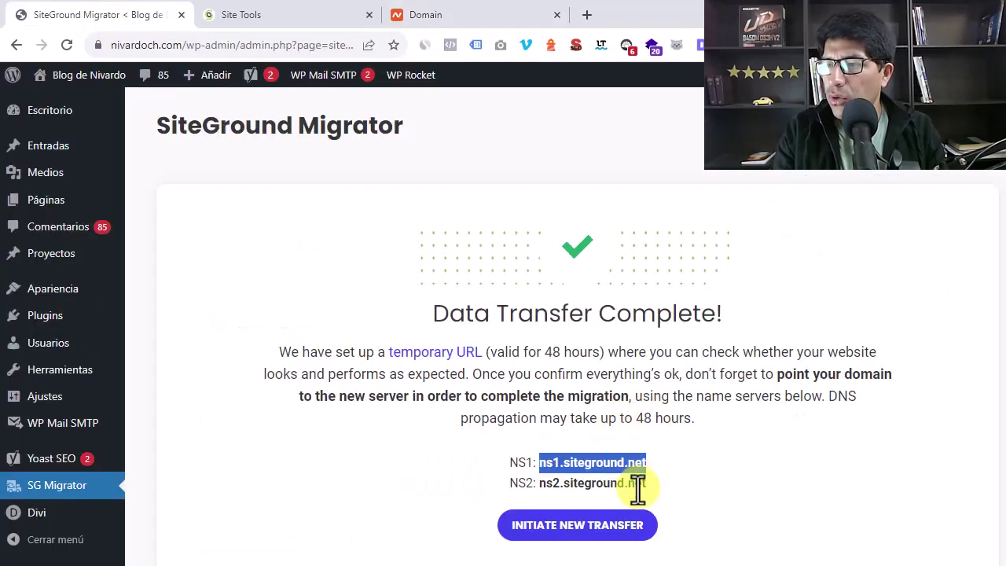
triple_click(602, 482)
left_click(665, 490)
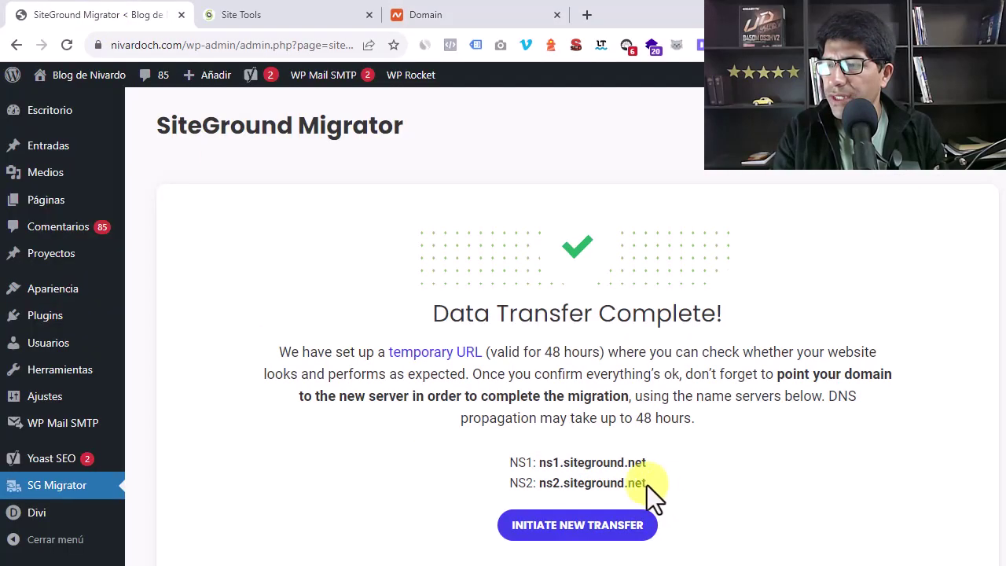
left_click_drag(657, 485, 539, 483)
key("ctrl+c")
right_click(561, 483)
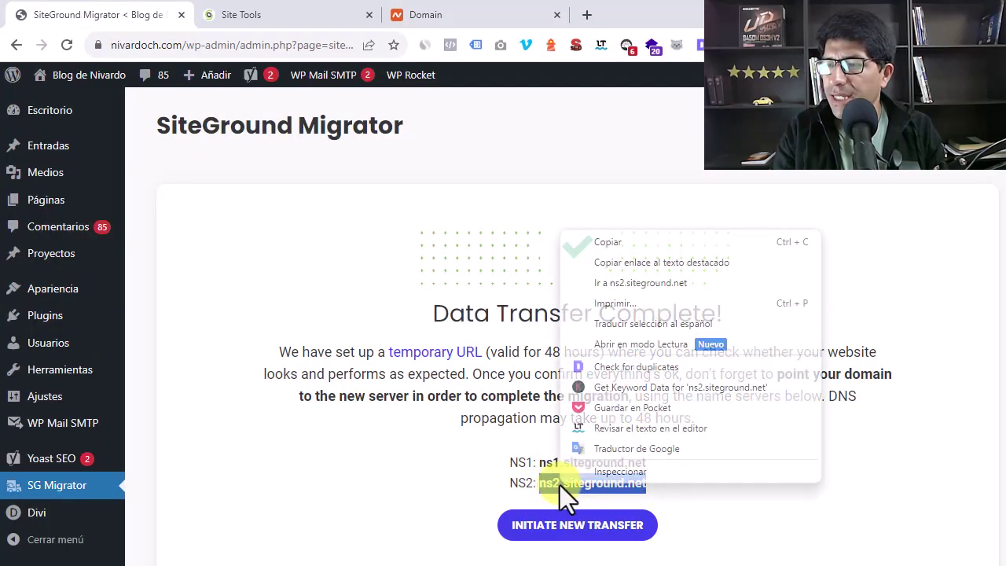
left_click(625, 242)
left_click(324, 17)
left_click(399, 16)
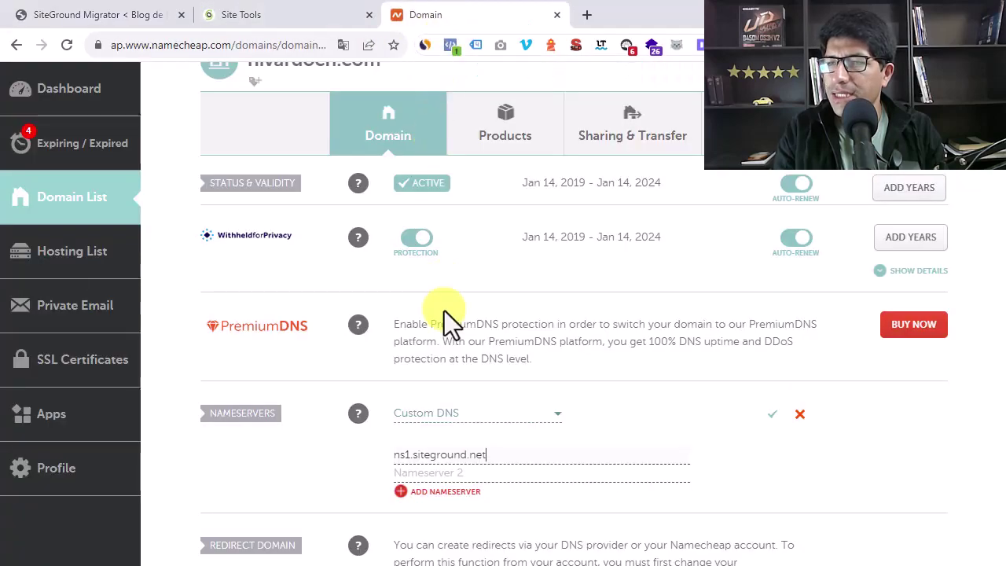
right_click(448, 474)
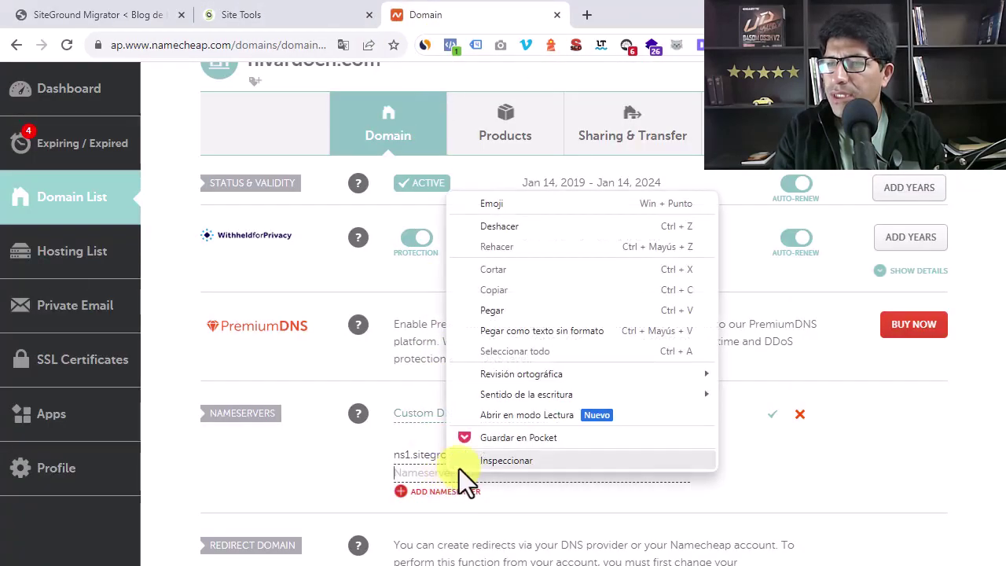
left_click(511, 330)
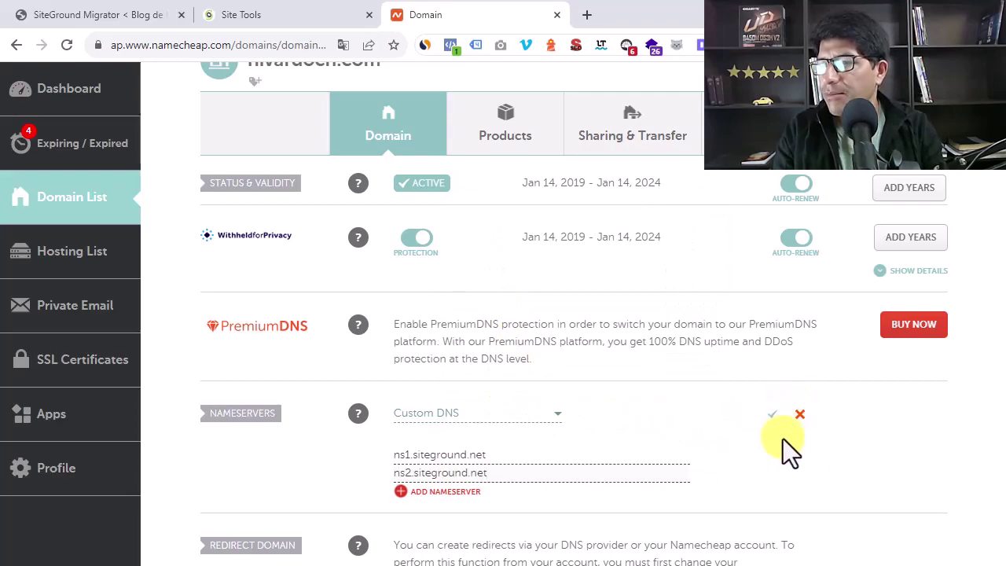
left_click(774, 416)
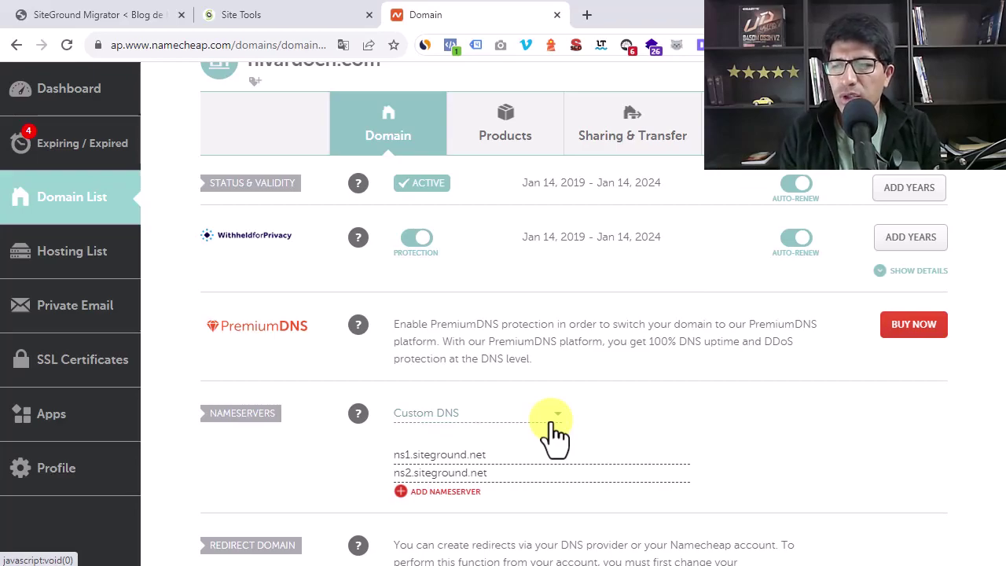
left_click(271, 23)
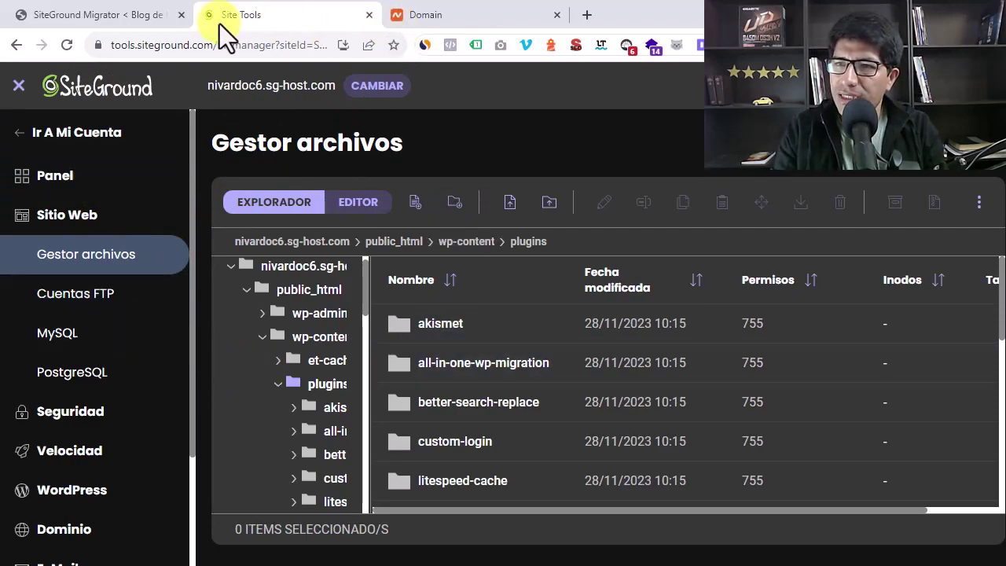
Visit the live blog homepage via Visitar sitio, then return to the SiteGround file manager
left_click(81, 15)
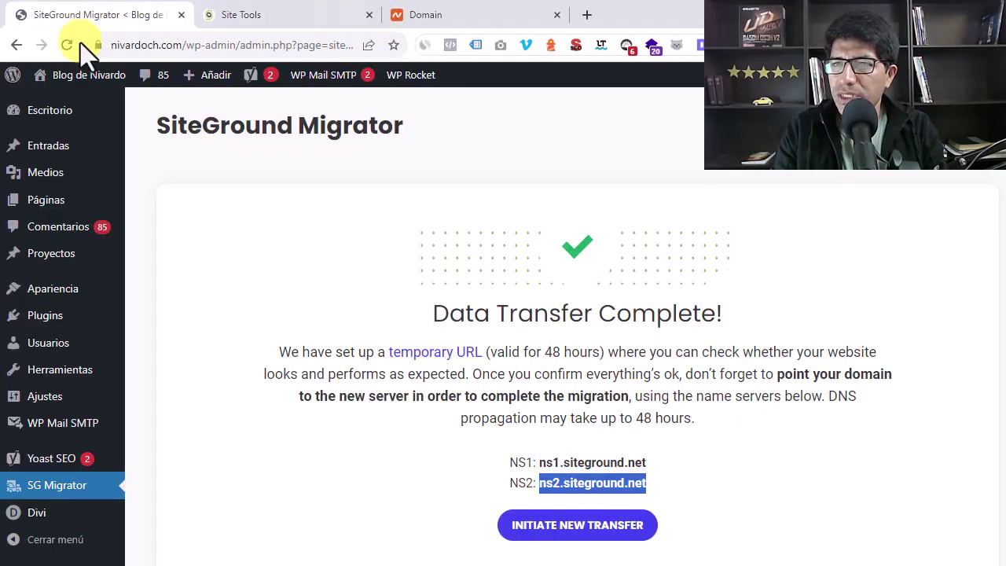
left_click(70, 104)
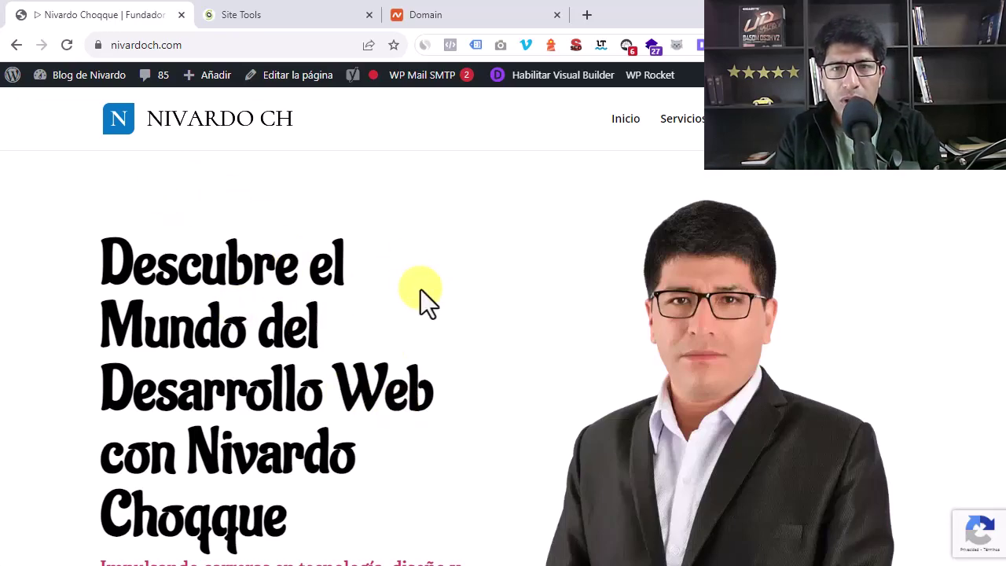
left_click(240, 20)
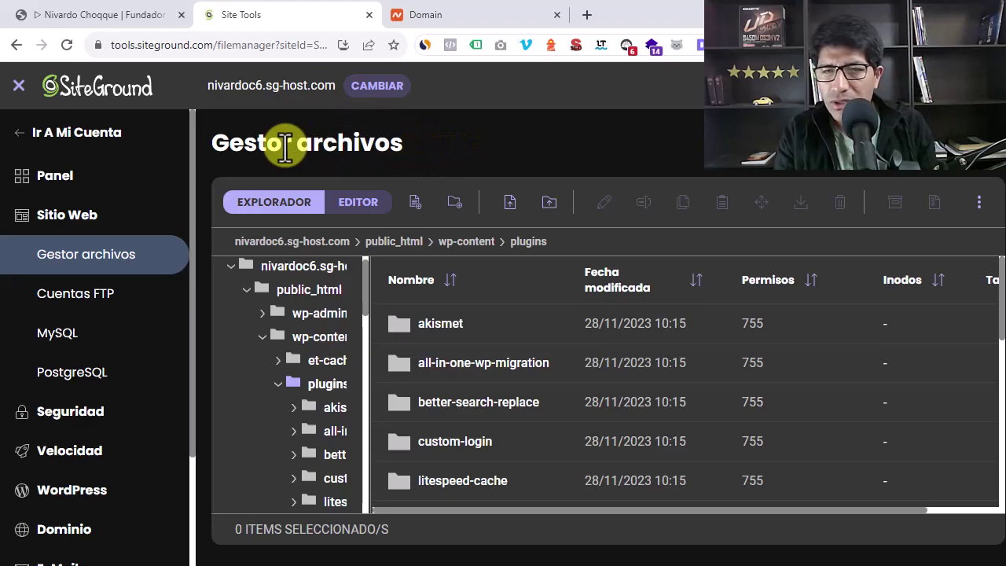
Go from Site Tools to Ir A Mi Cuenta > Sitios Web, showing nivardoc6.sg-host.com on Hosting Plan 4
left_click(72, 135)
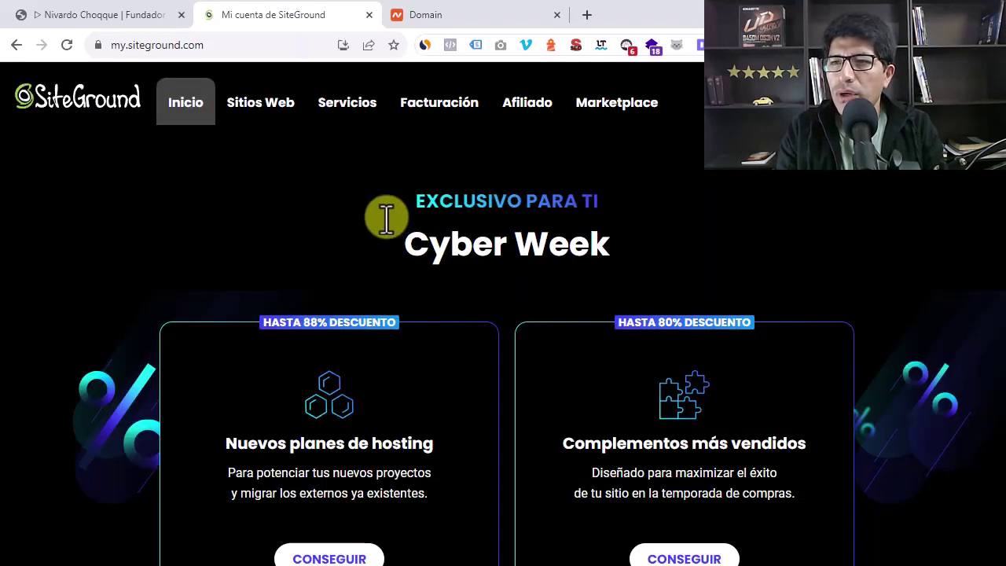
left_click(258, 110)
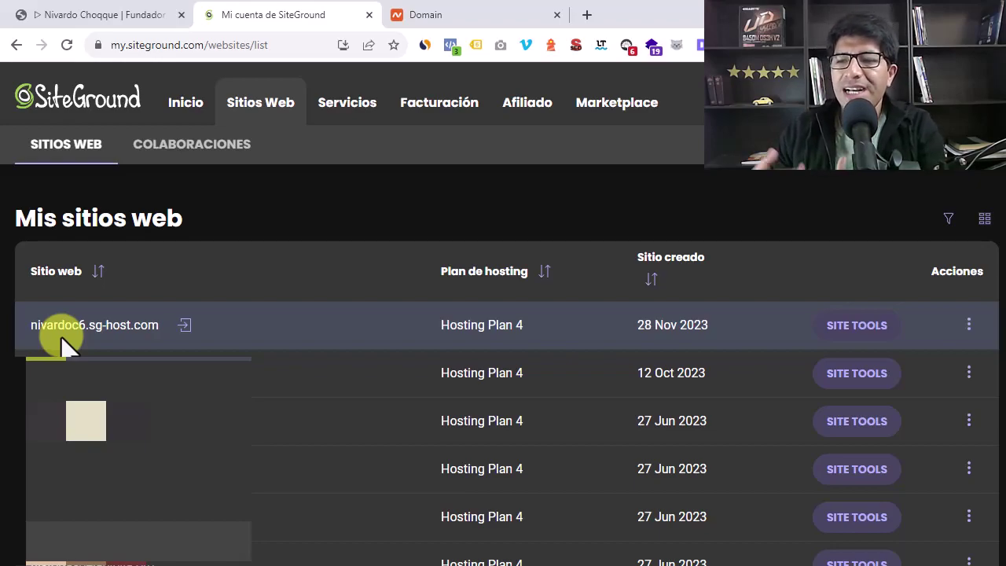
left_click(70, 18)
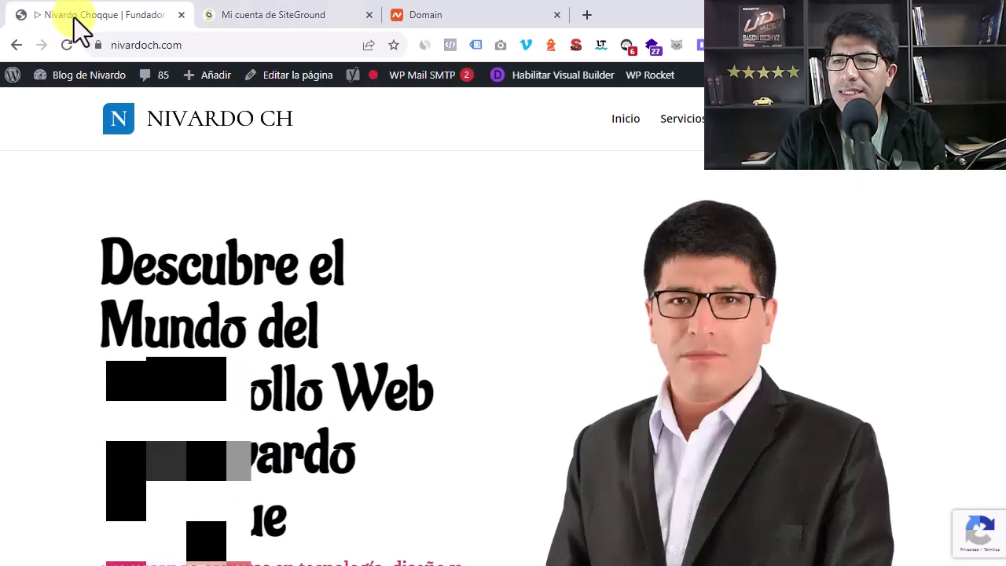
left_click(248, 24)
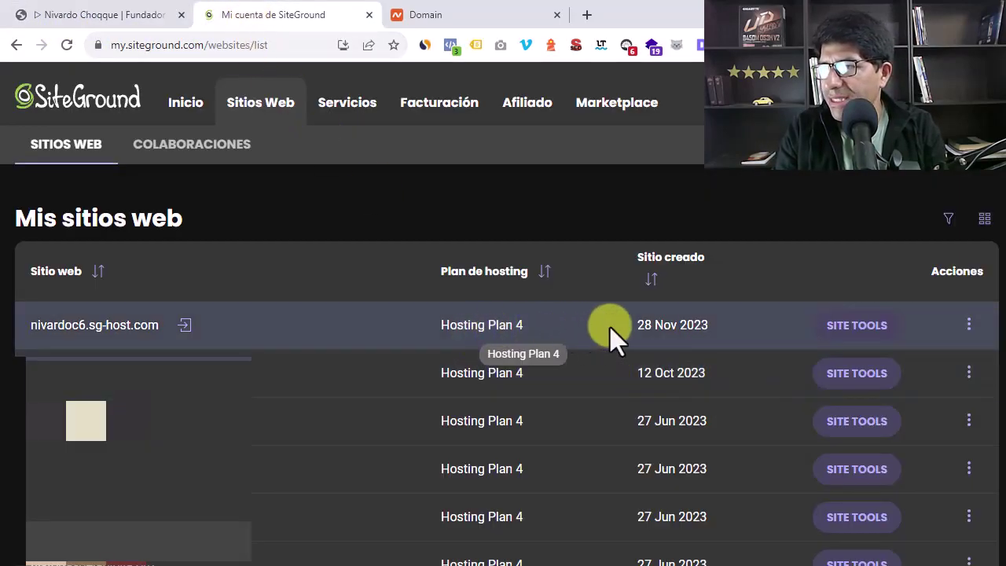